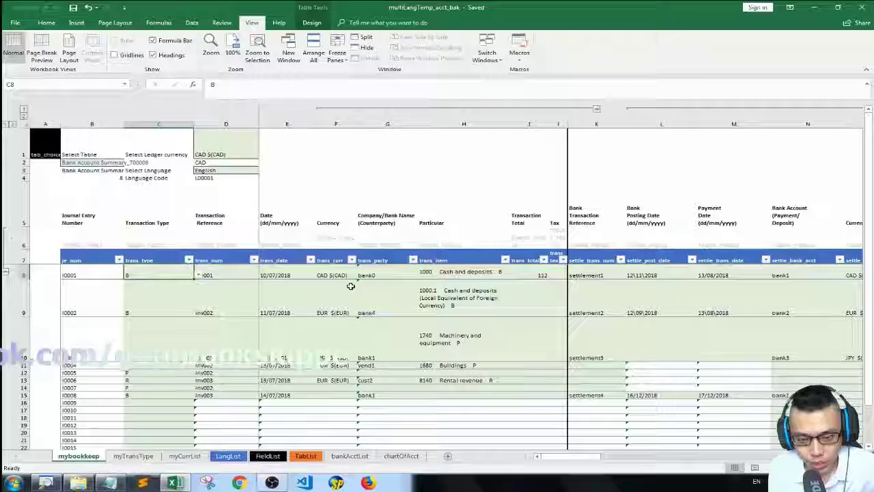
Examine the transaction and settlement fields of the first journal entries, and the type, reference and date fields of entry I0005.
click(351, 286)
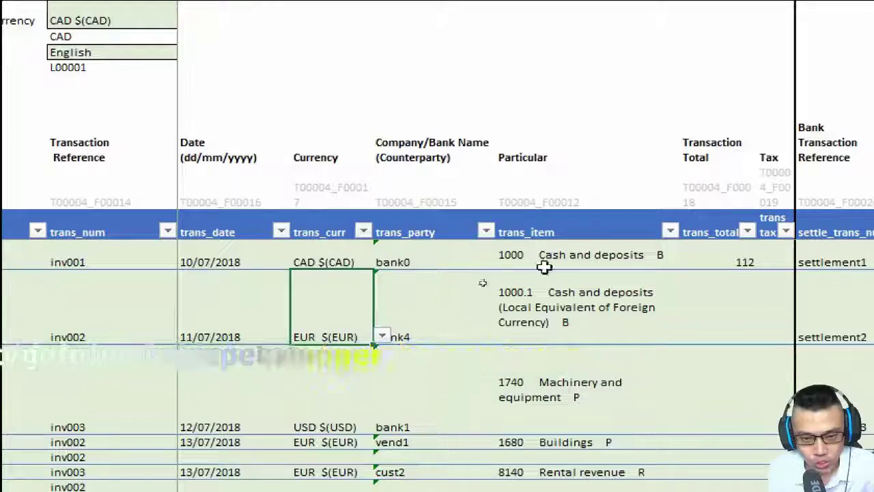
click(749, 256)
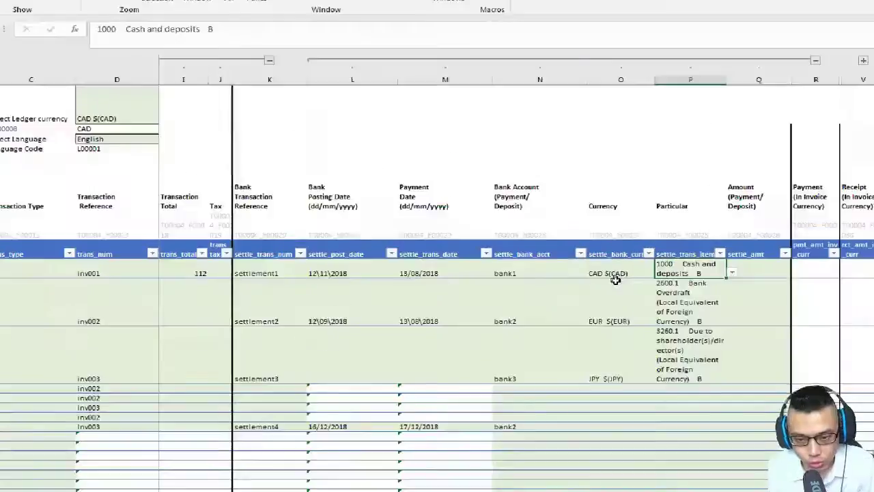
key(Left)
key(Left)
key(Left)
key(Left)
key(Left)
key(Left)
key(Left)
key(Left)
key(Left)
key(Left)
key(Left)
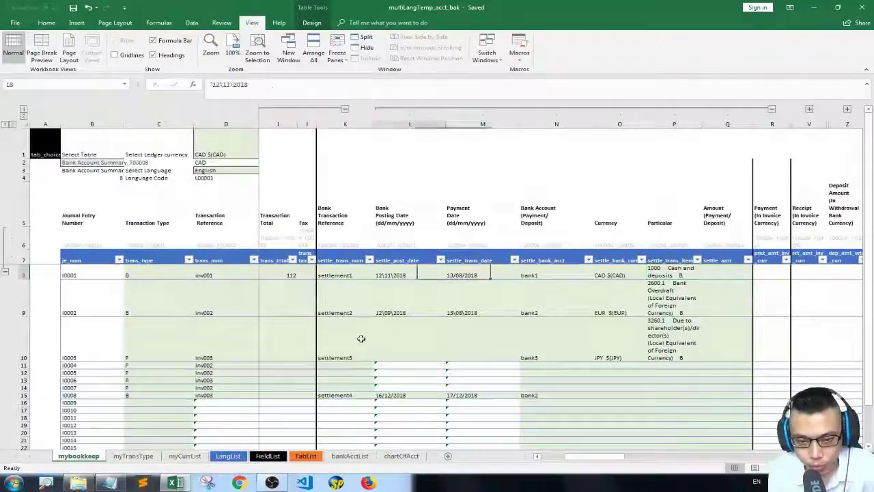
key(Left)
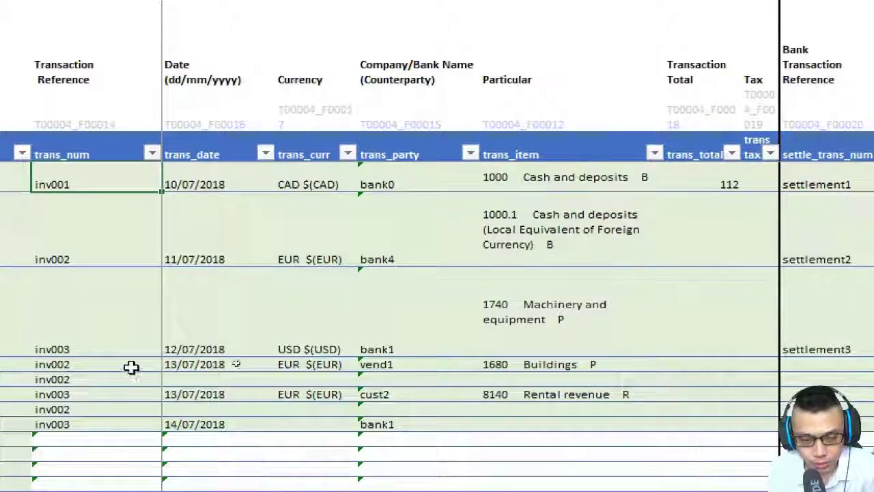
scroll(109, 283, left, 3)
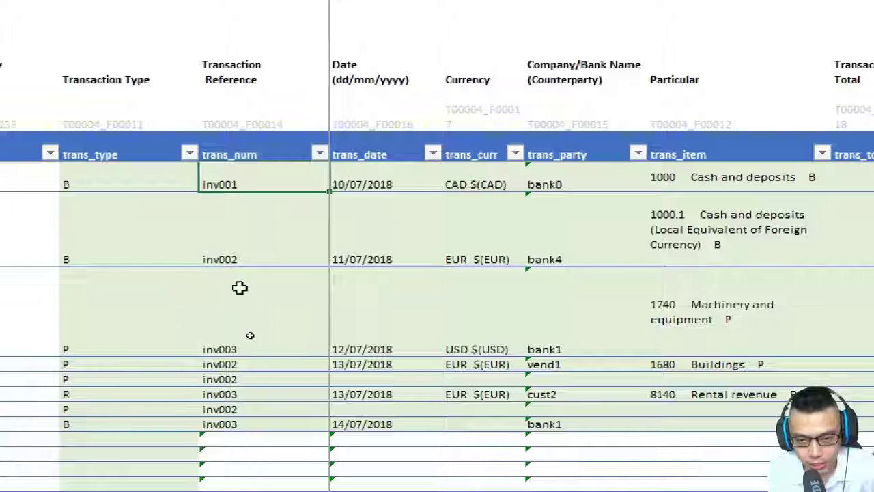
click(383, 379)
scroll(111, 372, left, 1)
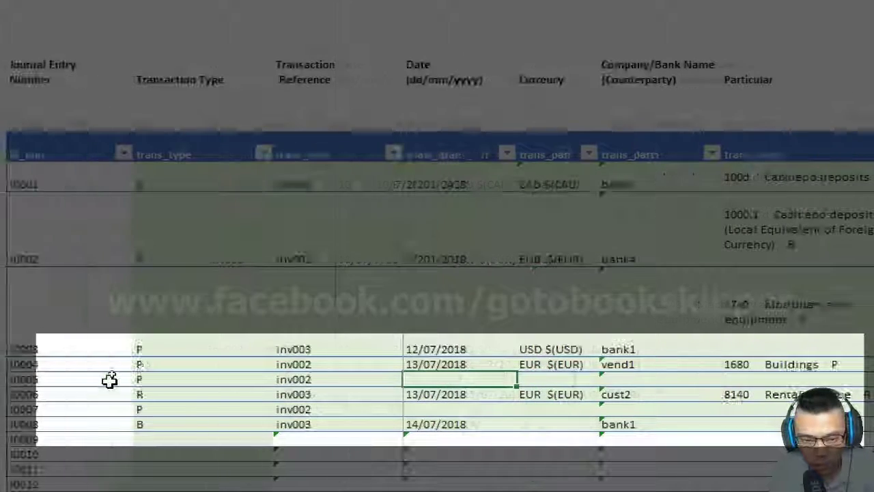
click(213, 380)
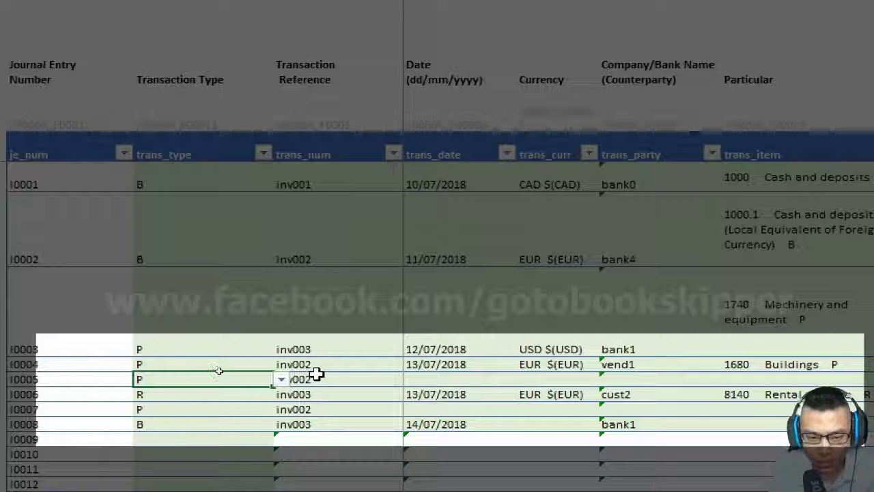
click(340, 381)
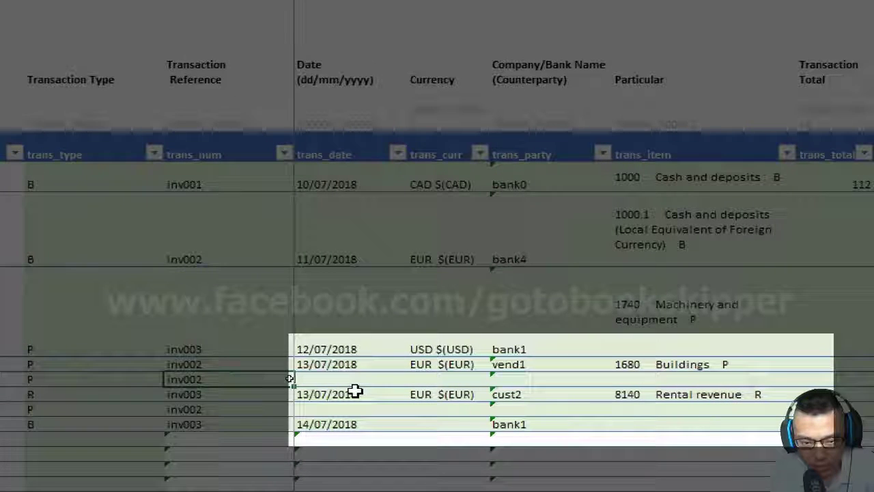
click(328, 378)
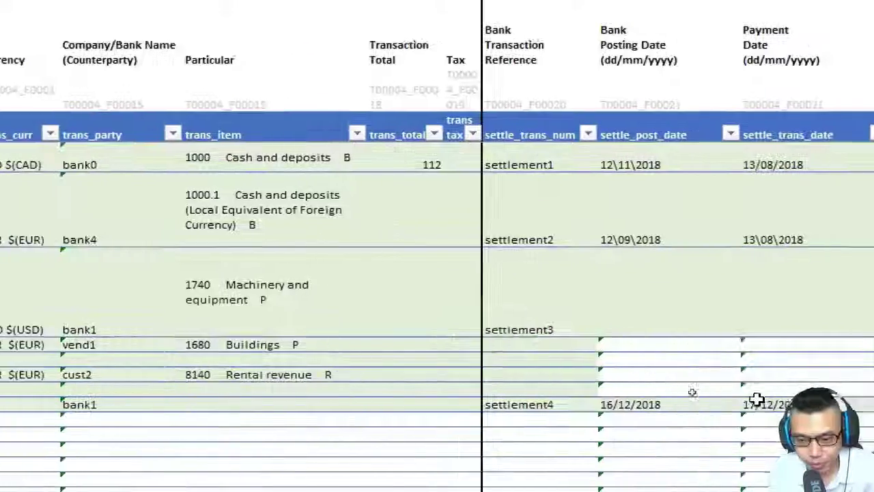
Try to enter settlement3 as the bank transaction reference of the Buildings entry, directly below the existing settlement3 row.
key(Tab)
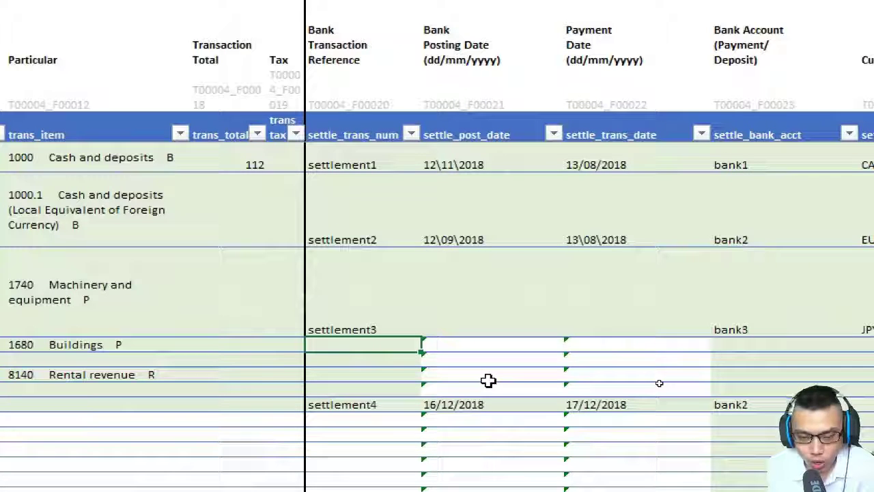
text(sett)
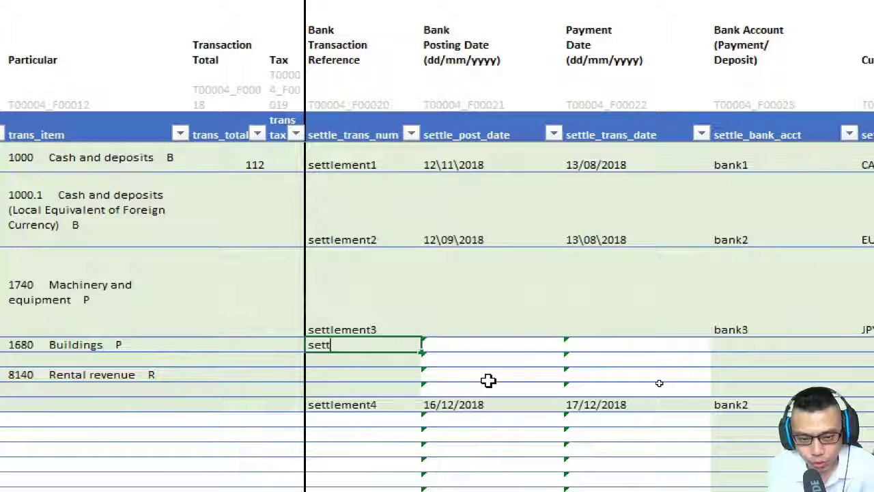
text(lement3)
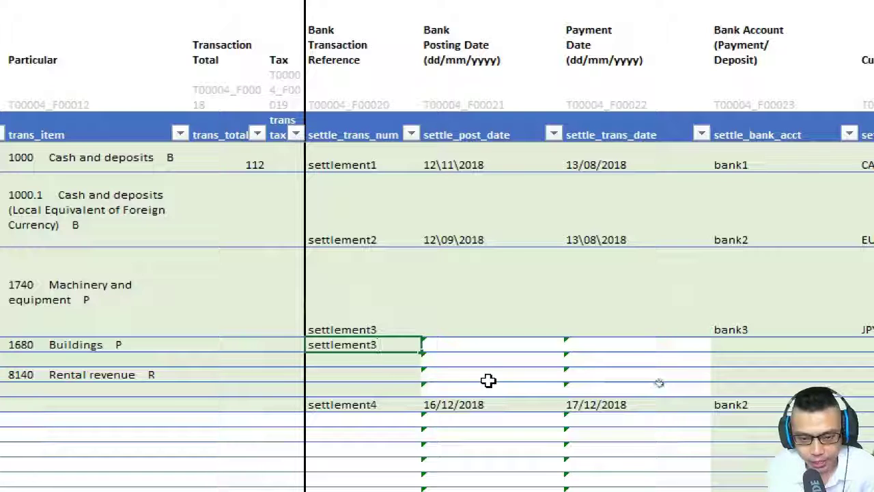
key(Return)
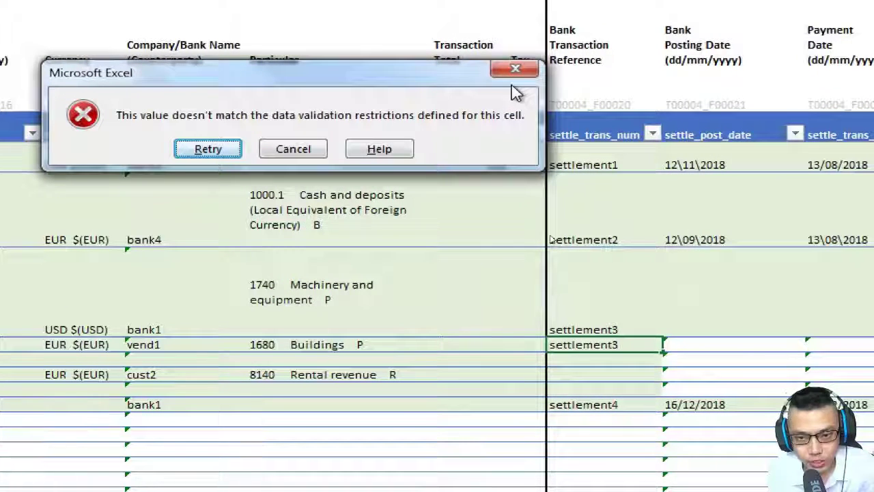
click(515, 69)
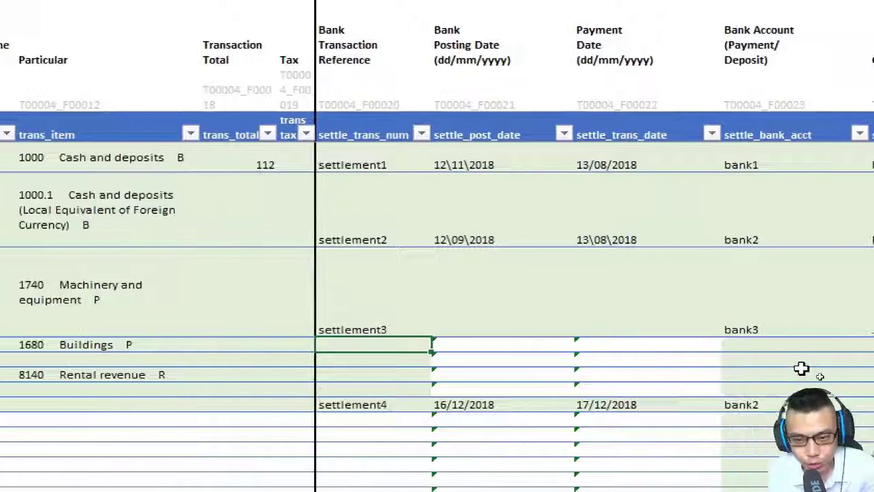
Examine the posting date, payment date and bank account fields in the row directly below settlement3.
key(Tab)
key(Tab)
key(Tab)
key(Tab)
key(shift+Tab)
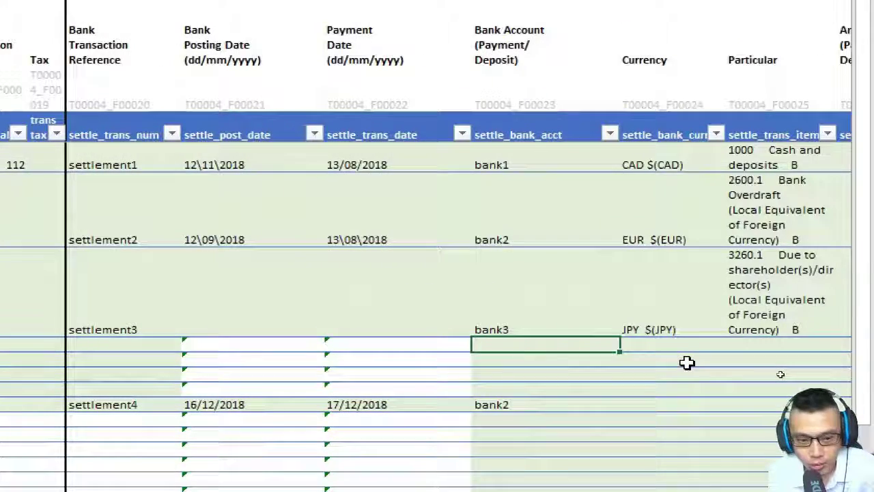
key(shift+Tab)
key(Tab)
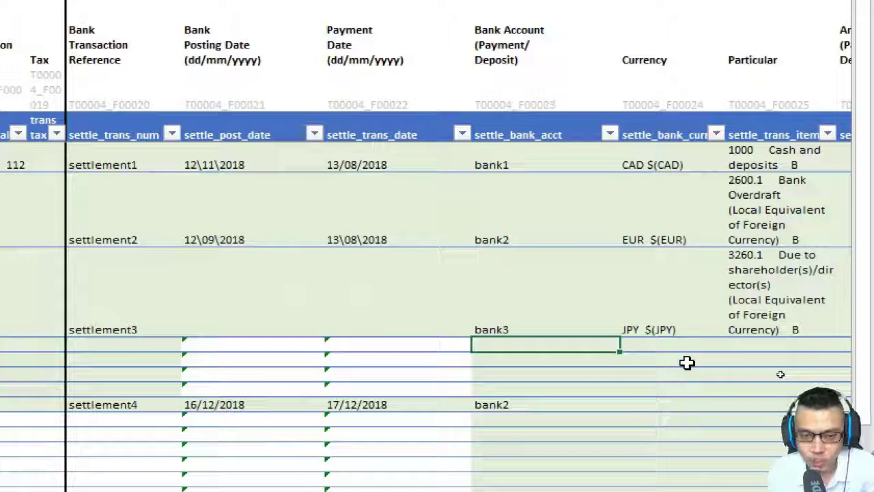
key(shift+Tab)
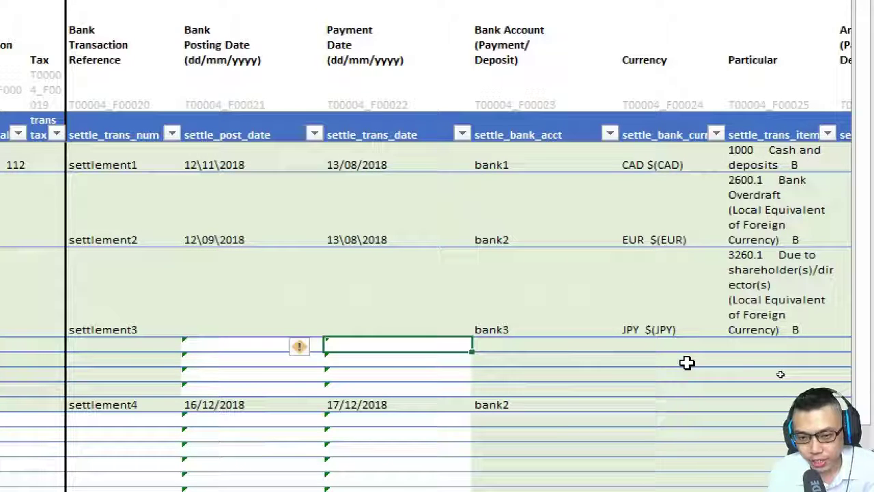
key(Tab)
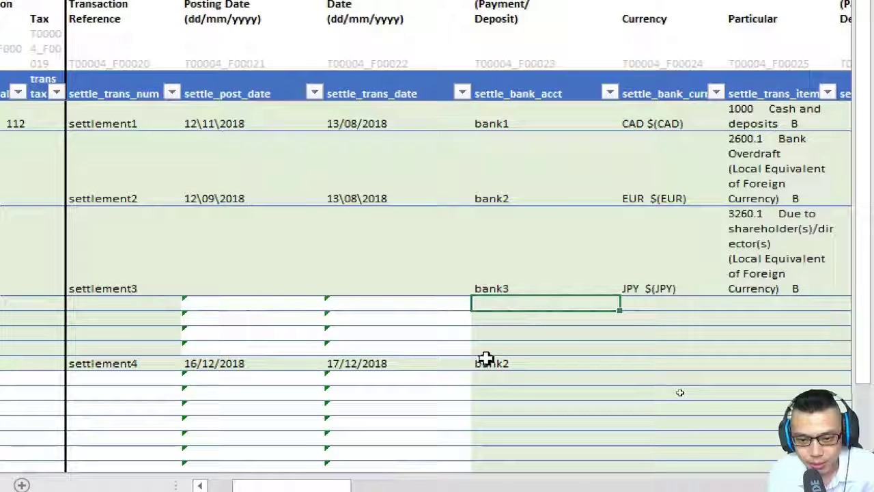
Compare the bank account, currency, particular and amount fields of the settlement4 row with the settlement2 row.
click(485, 362)
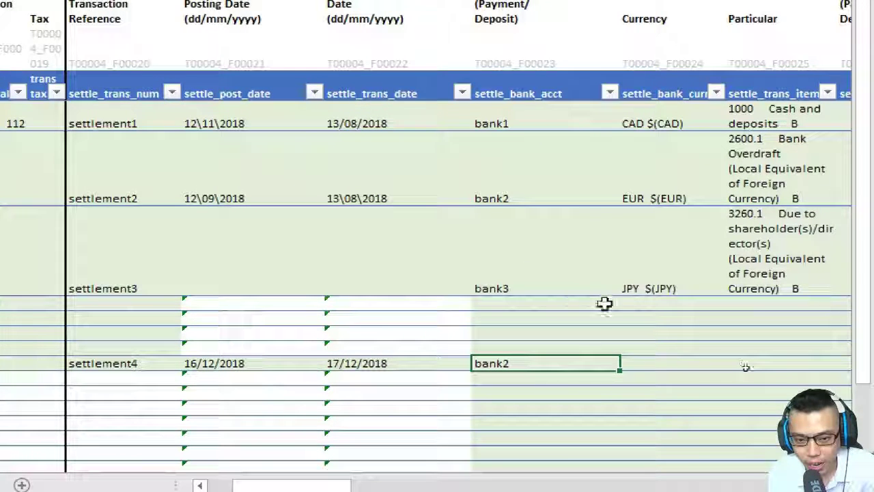
click(675, 371)
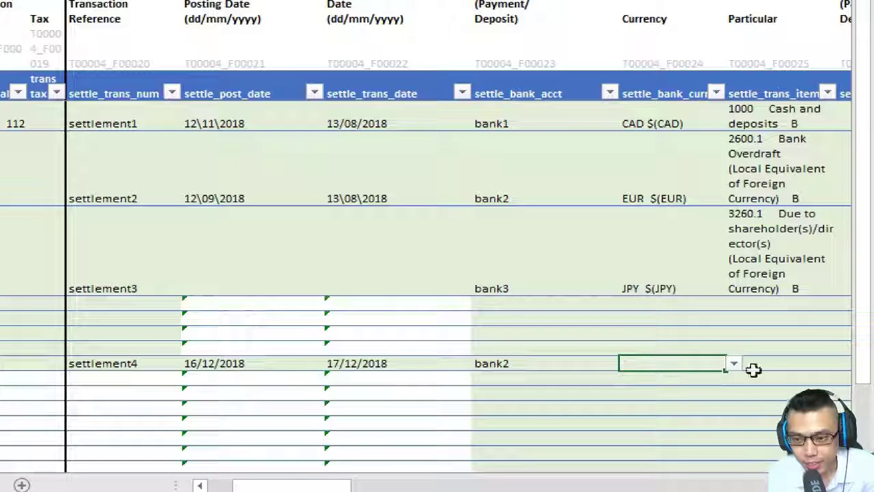
click(846, 370)
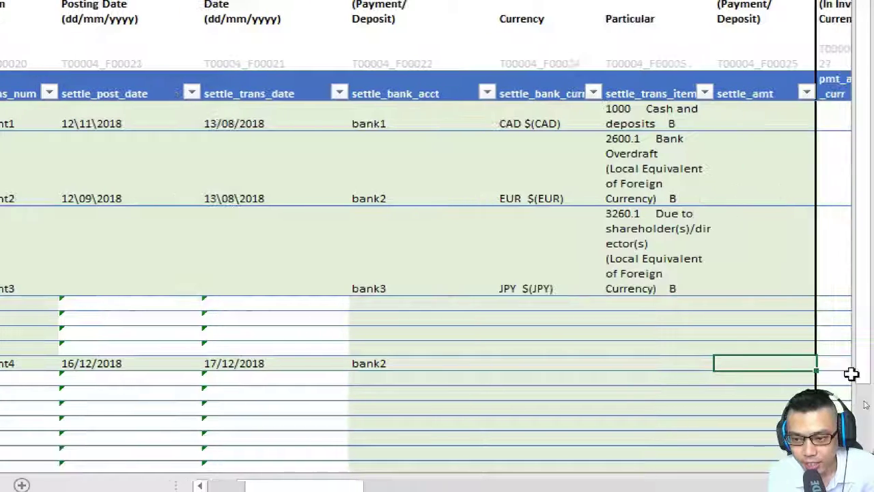
key(Left)
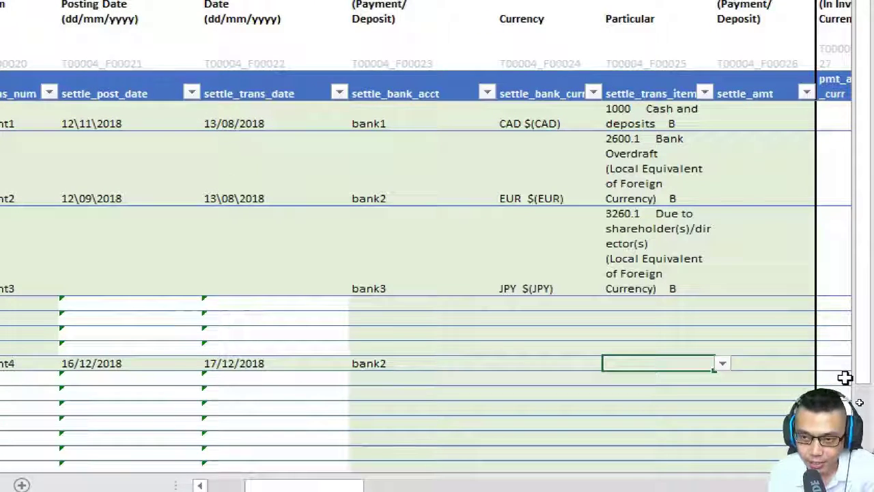
click(743, 193)
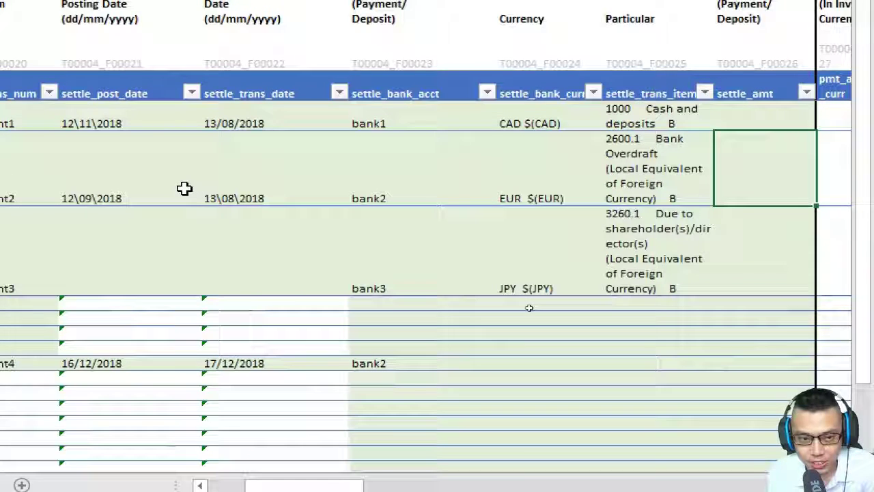
scroll(135, 189, left, 2)
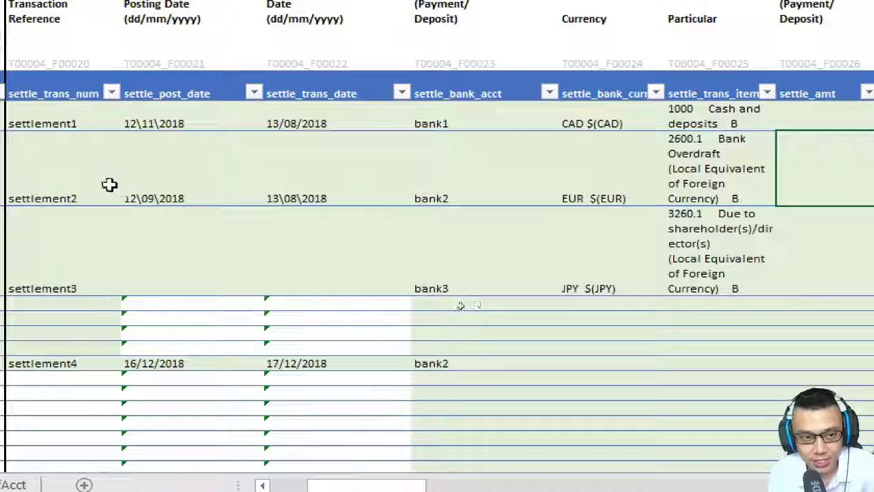
click(147, 183)
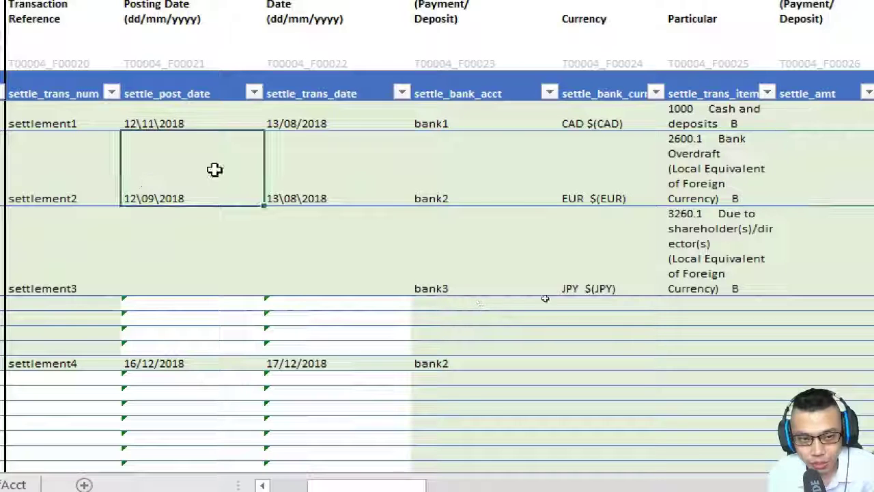
click(330, 170)
scroll(764, 181, right, 2)
click(764, 189)
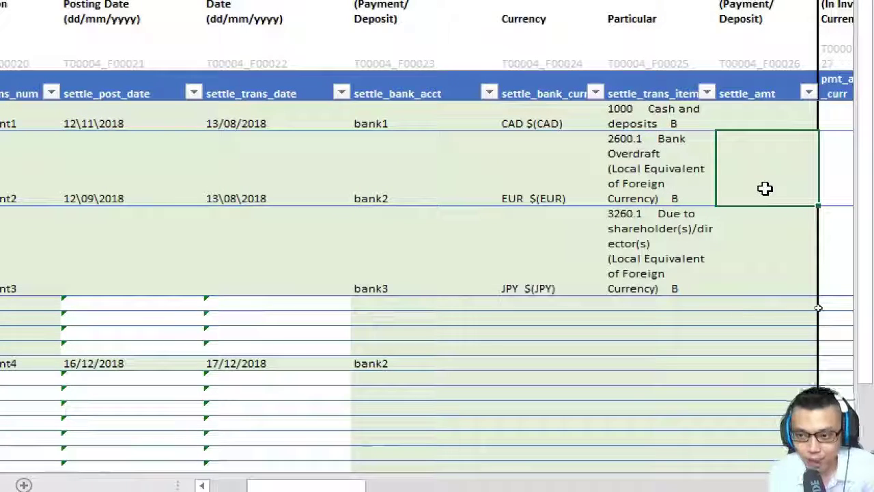
drag(520, 183, 635, 193)
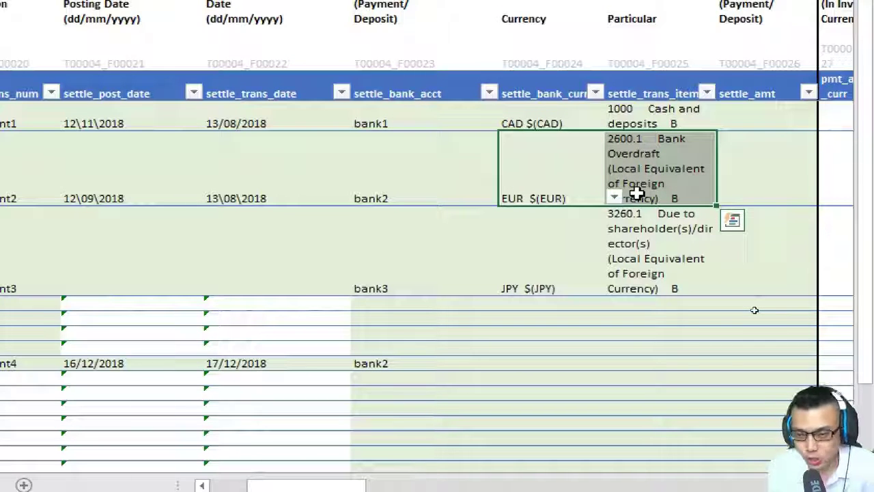
click(526, 359)
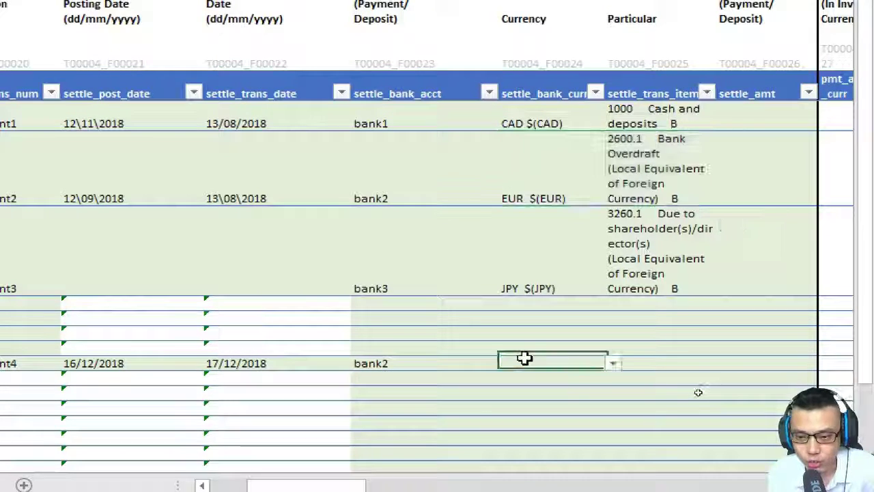
click(649, 366)
Set the bank account of the settlement4 row to bank14.
click(470, 369)
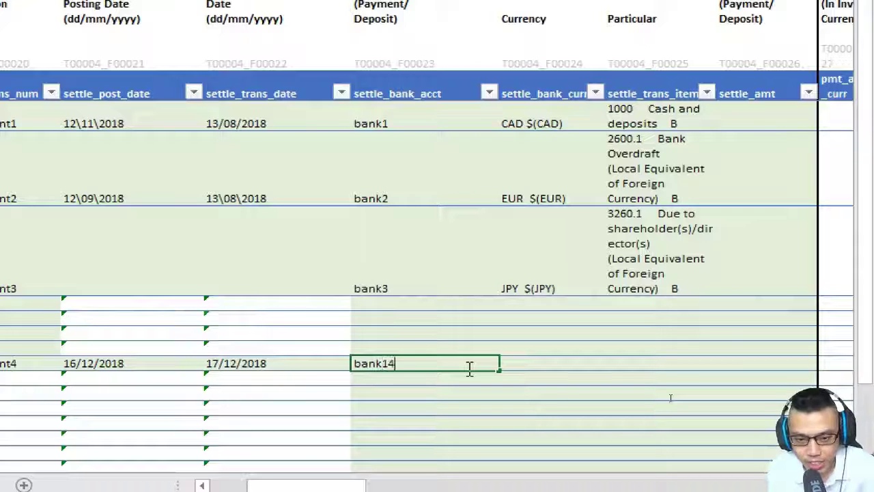
text(bank14)
click(703, 363)
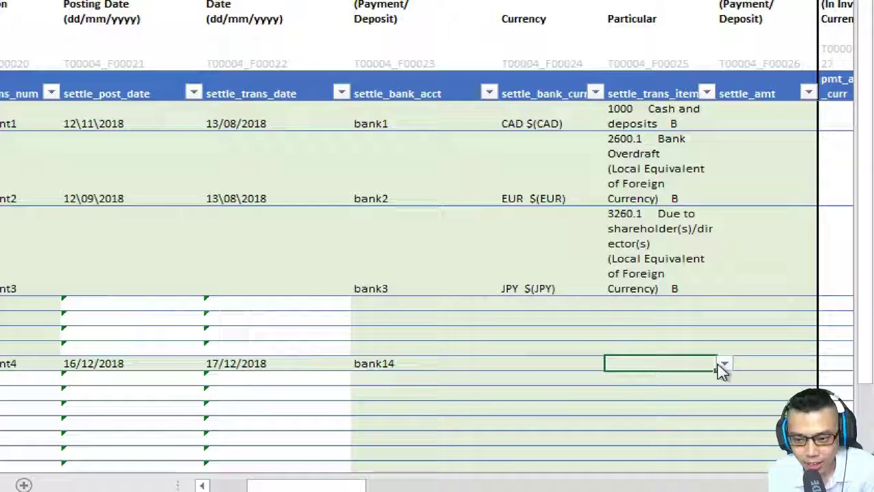
Set the settlement4 row's bank currency to EUR $(EUR) and check the particulars offered for that row.
click(532, 371)
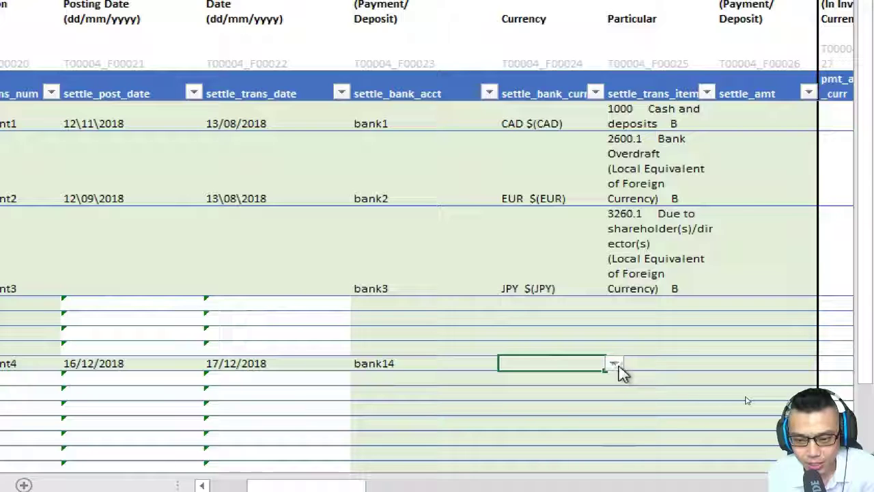
click(614, 364)
key(Down)
key(Down)
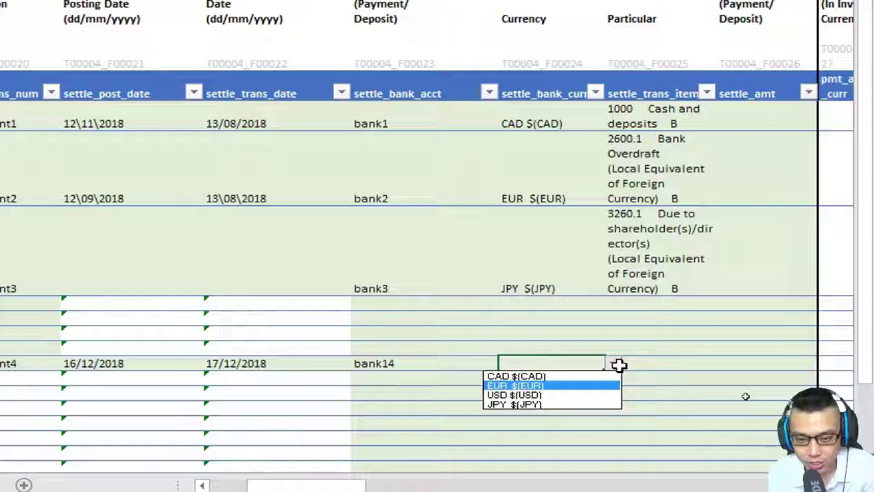
key(Return)
click(690, 368)
click(725, 366)
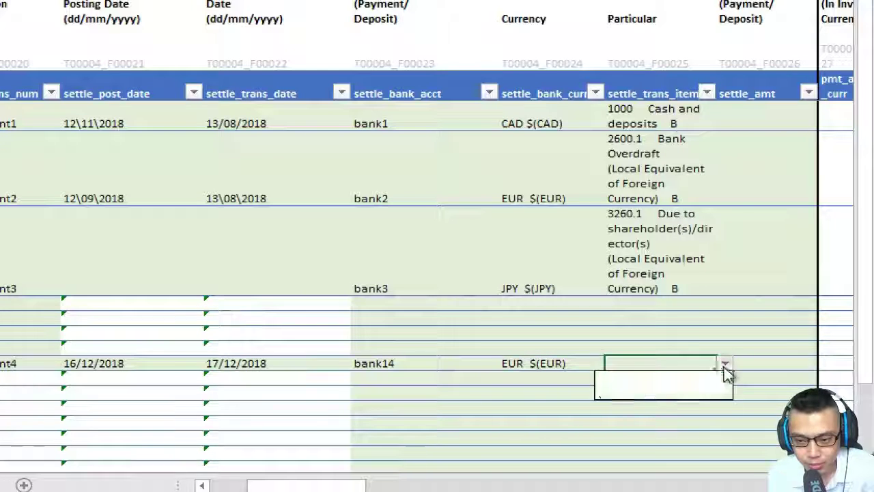
key(Escape)
Set the bank currency of the settlement4 row to CAD $(CAD).
click(601, 366)
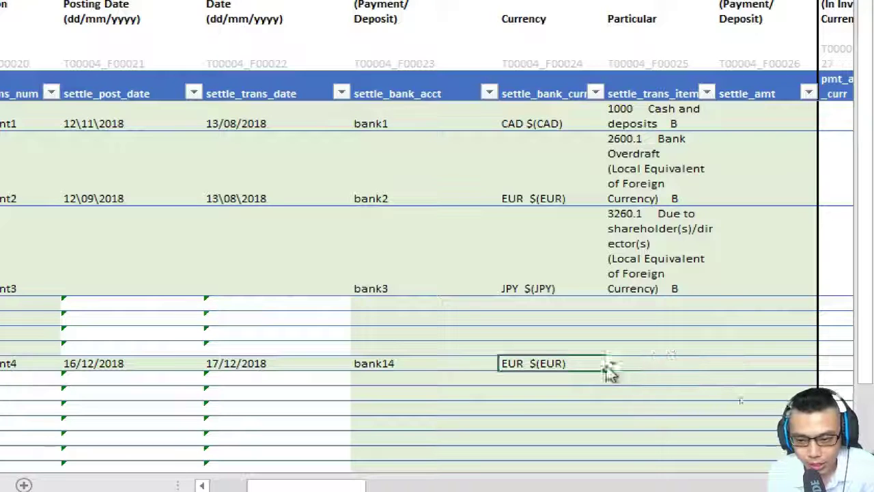
click(613, 363)
key(Up)
key(Return)
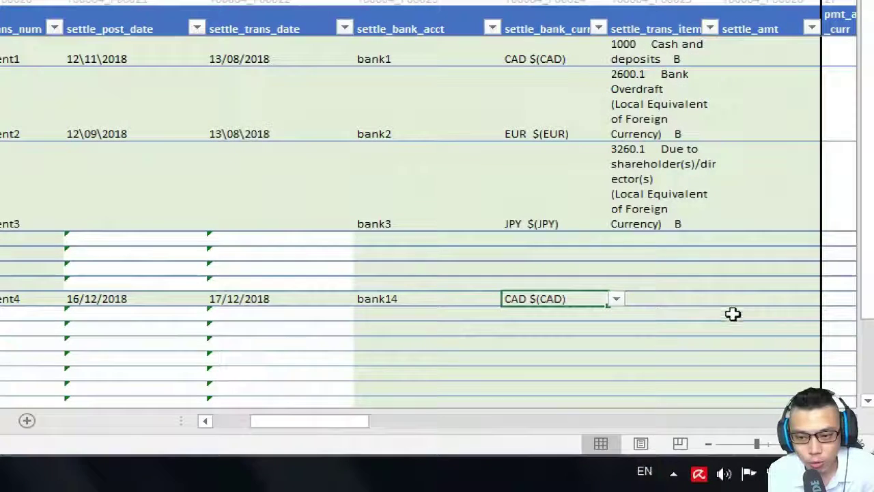
Check the particulars offered for the settlement4 row with CAD $(CAD) as its bank currency.
click(703, 302)
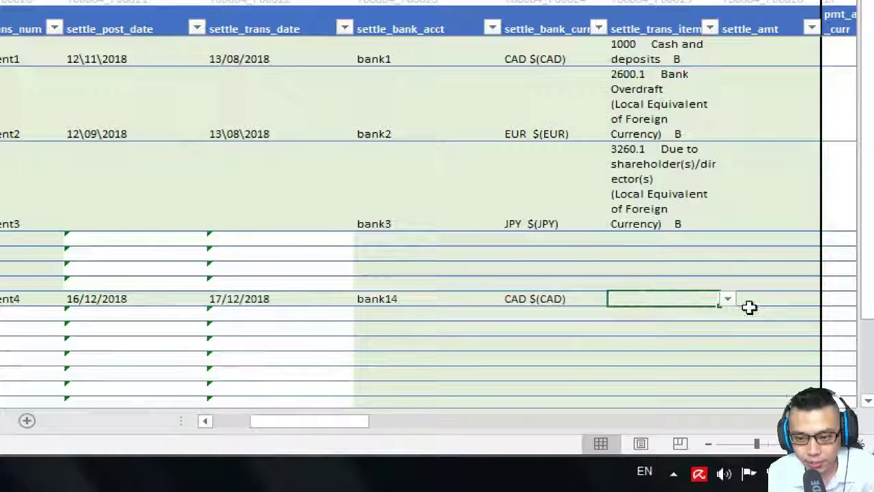
click(728, 302)
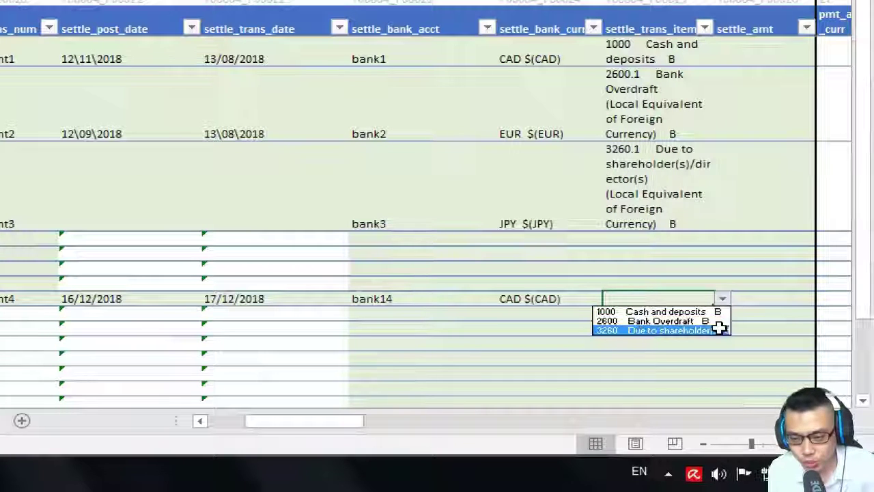
key(Escape)
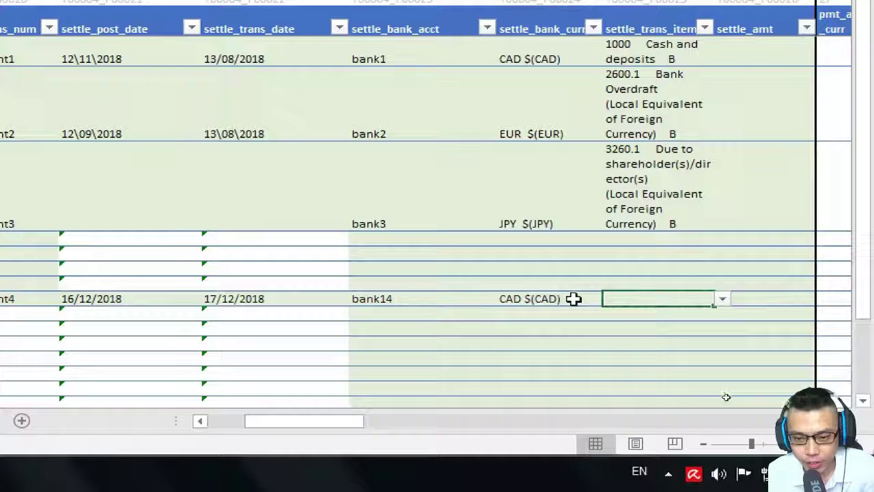
Set the settlement4 row's bank currency to EUR $(EUR) and check the particulars offered for that currency.
click(578, 300)
click(607, 301)
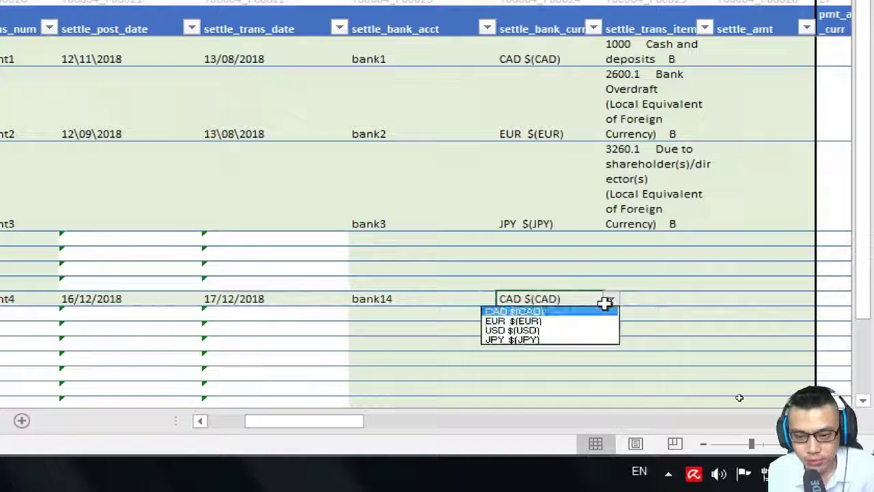
key(Return)
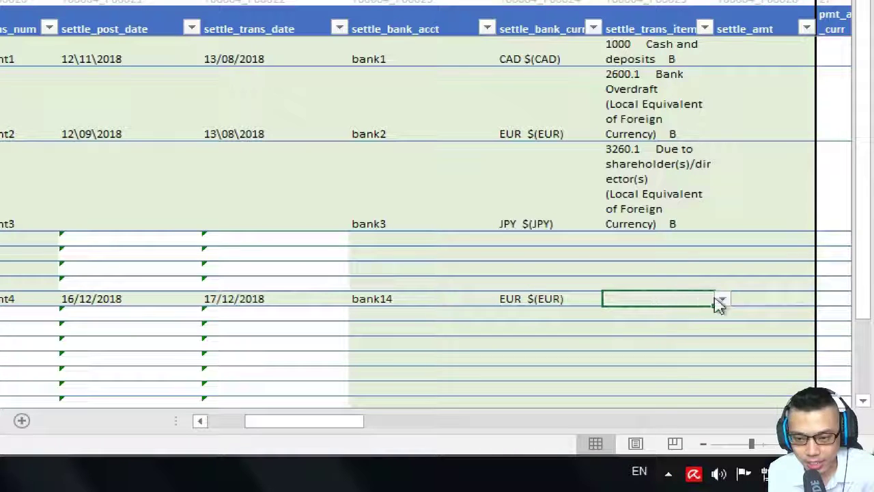
click(723, 301)
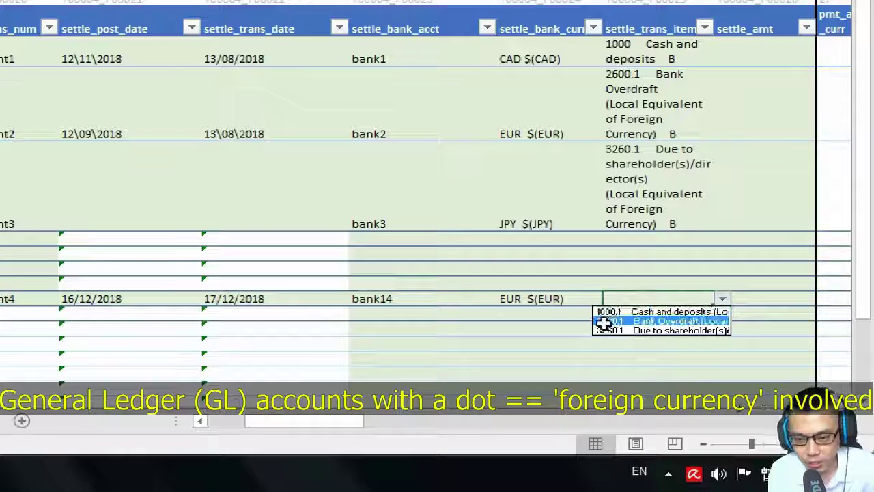
key(Escape)
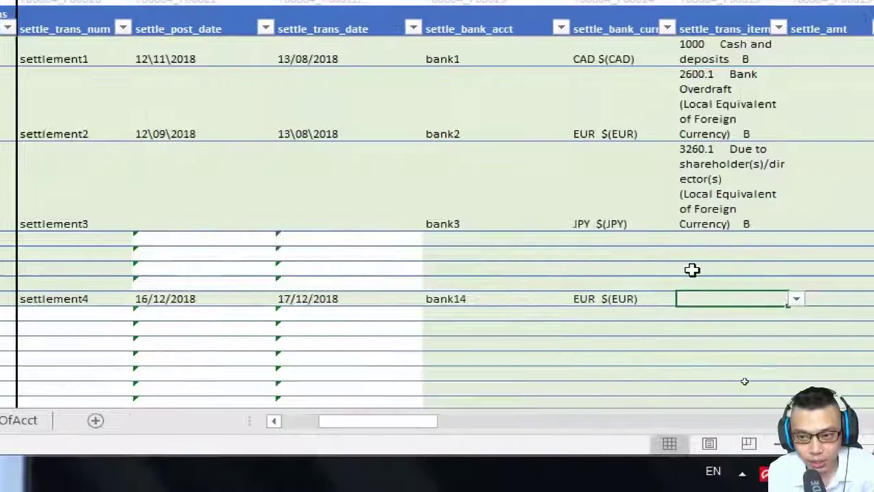
Review the transaction type, reference and item fields of the journal entries and return to the settlement4 row's particular field.
click(642, 298)
click(682, 301)
click(684, 302)
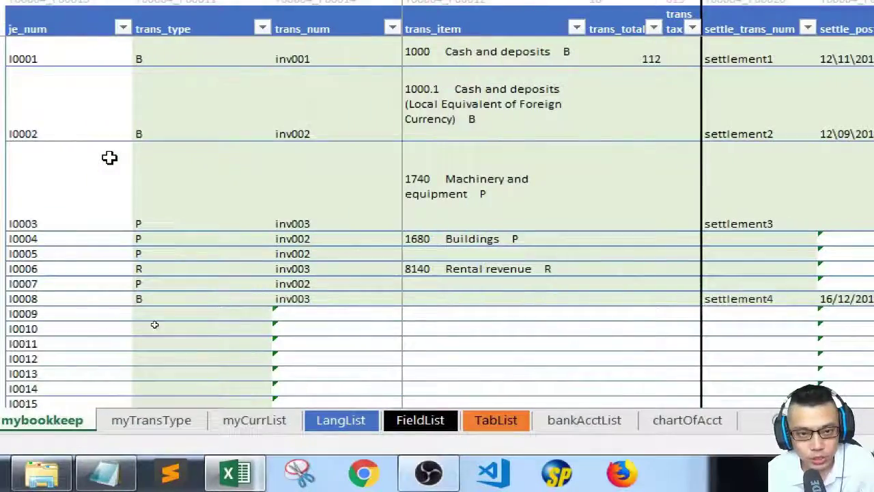
scroll(341, 244, down, 1)
click(342, 238)
key(Right)
key(Up)
key(Up)
key(Up)
key(Right)
key(Right)
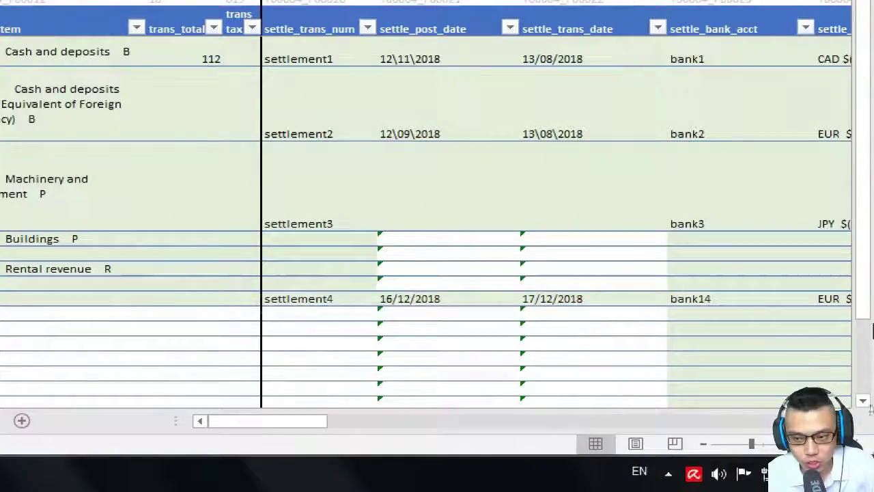
scroll(815, 316, right, 2)
click(811, 300)
scroll(809, 308, right, 2)
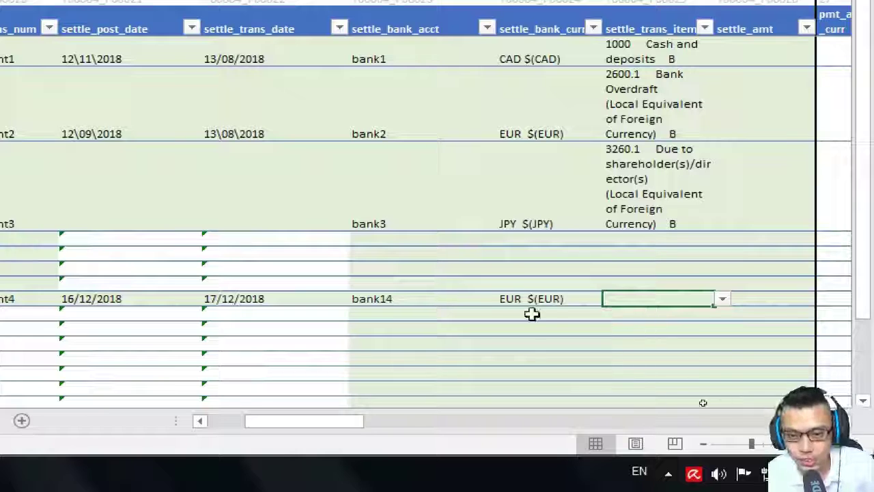
Set the settlement4 row's bank account to bank0, clear its bank currency and enter fjdk as its particular.
click(451, 298)
text(bank)
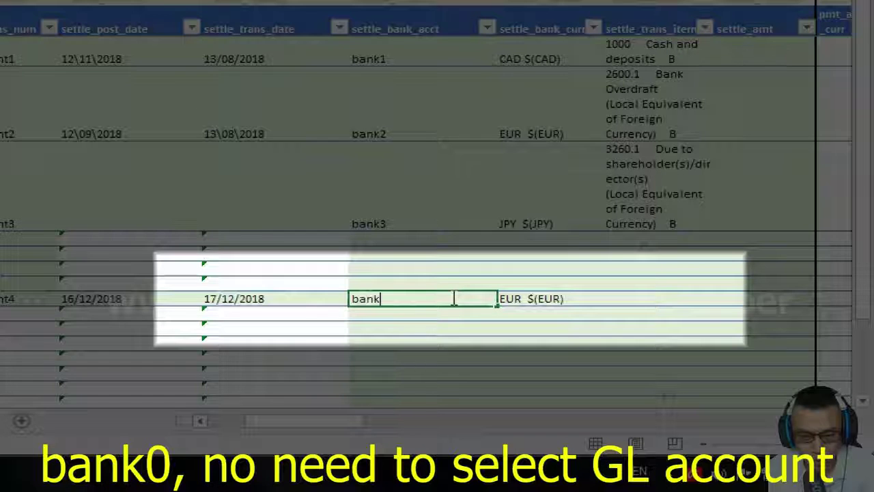
click(711, 298)
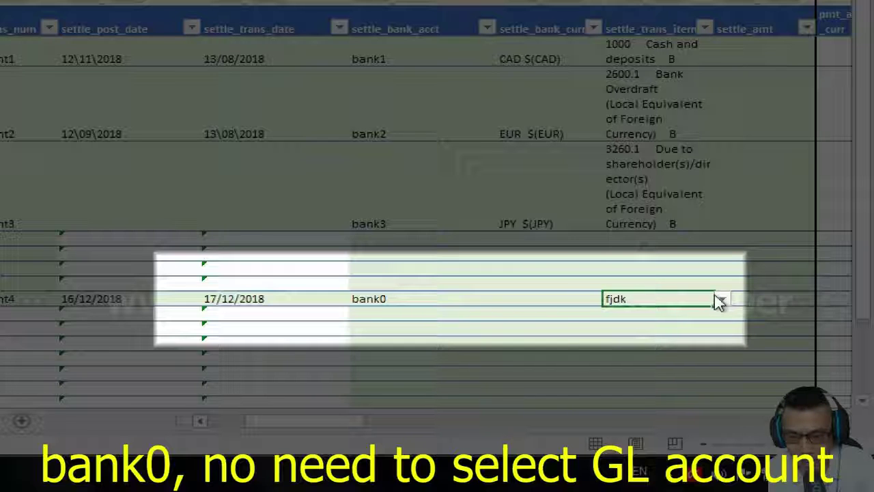
Clear the settlement4 row's particular and set its bank account to bank2.
key(Delete)
key(Left)
key(Left)
text(bank)
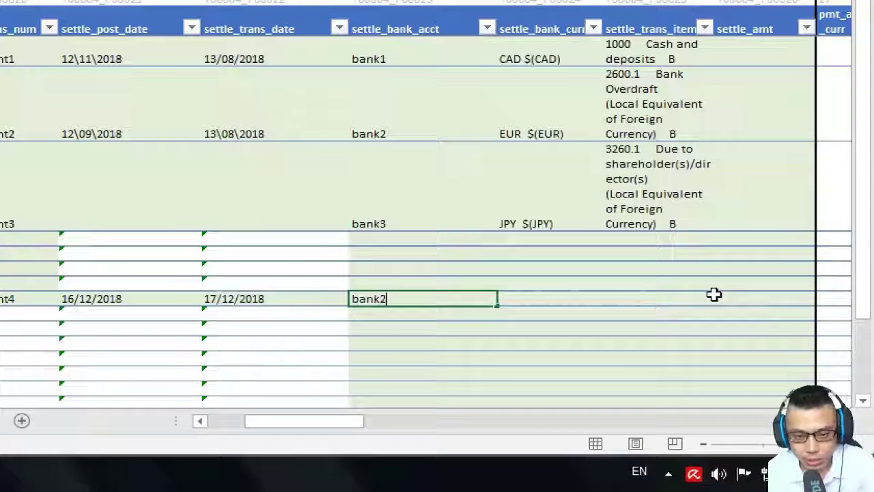
key(Tab)
click(690, 297)
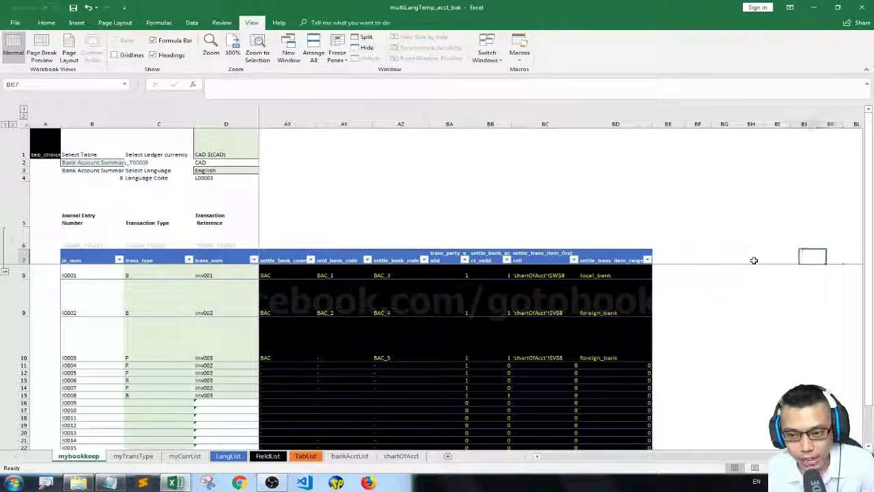
Add two columns named trans_curr_code and settle_curr_code after the table's settle_trans_item_range column.
key(Left)
key(Left)
key(Left)
key(Left)
key(Left)
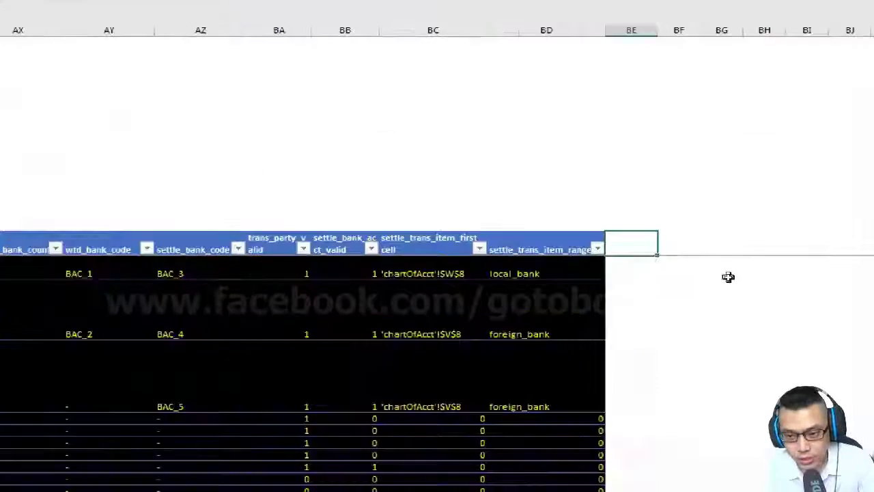
text(trans_cu)
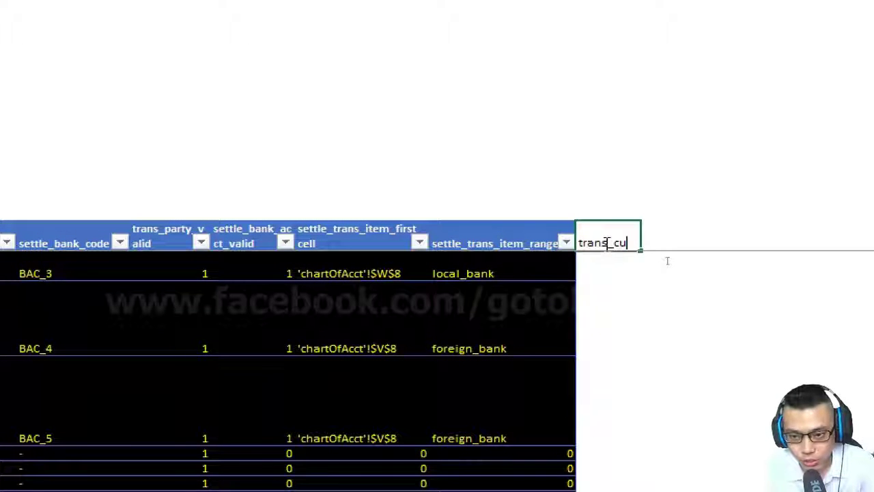
text(rr_code)
key(Tab)
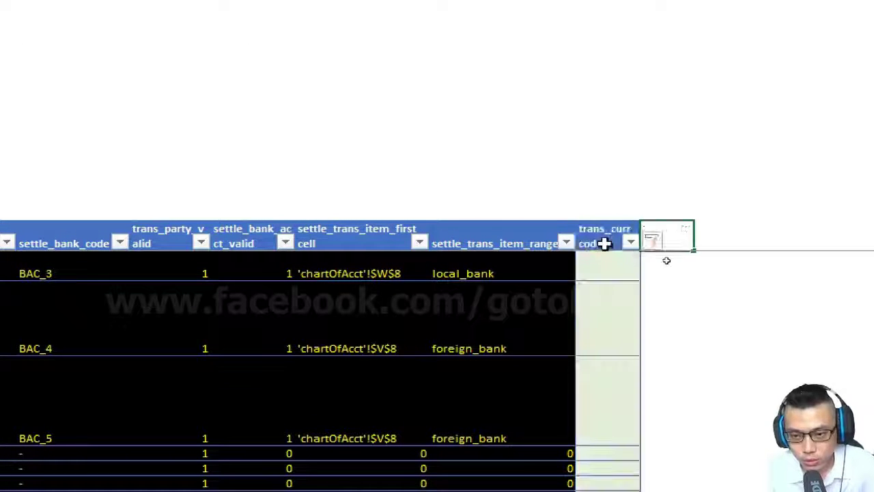
text(settle_curr_code)
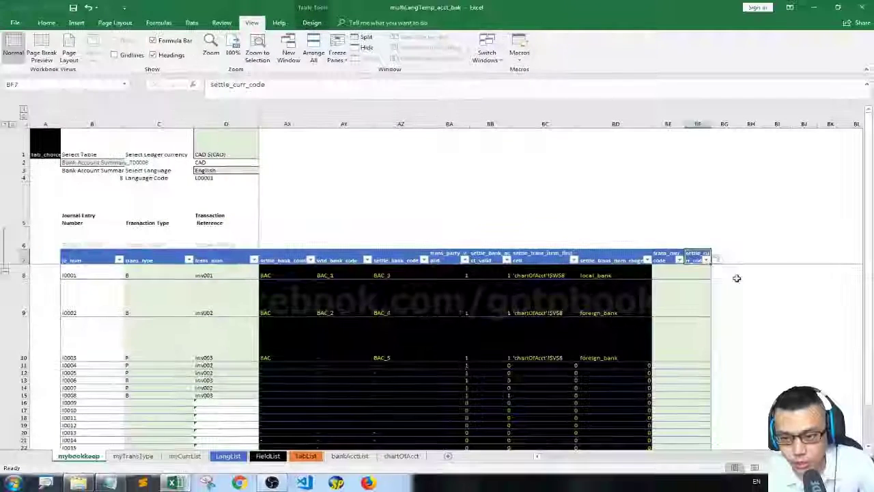
Format all data cells of the trans_curr_code and settle_curr_code columns with a black fill and yellow font.
scroll(760, 287, down, 1)
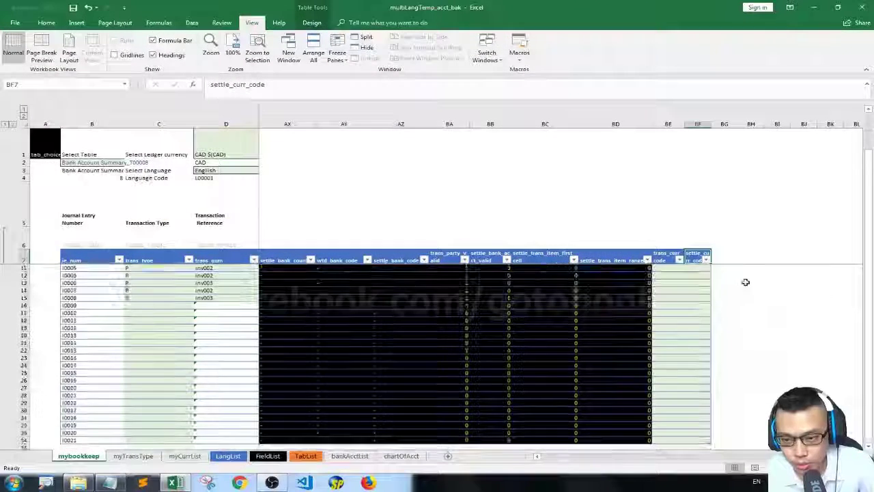
scroll(739, 274, up, 1)
click(665, 273)
key(ctrl+shift+End)
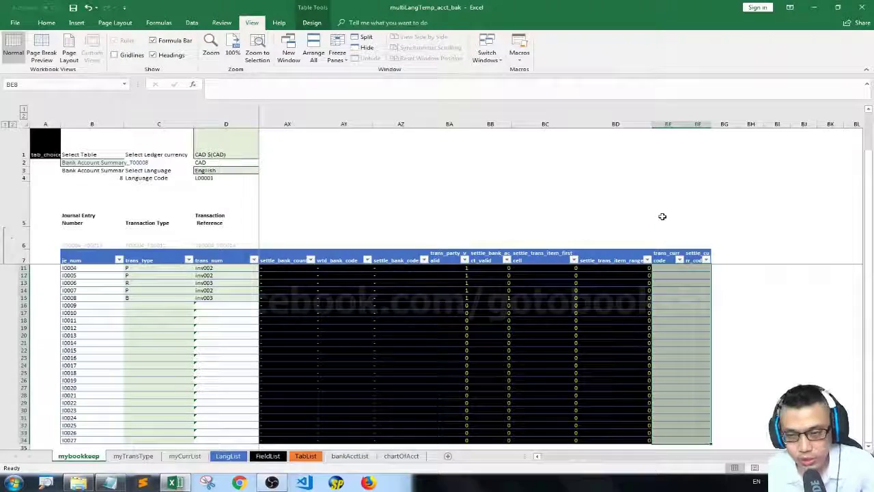
key(ctrl+1)
key(ctrl+Tab)
click(294, 148)
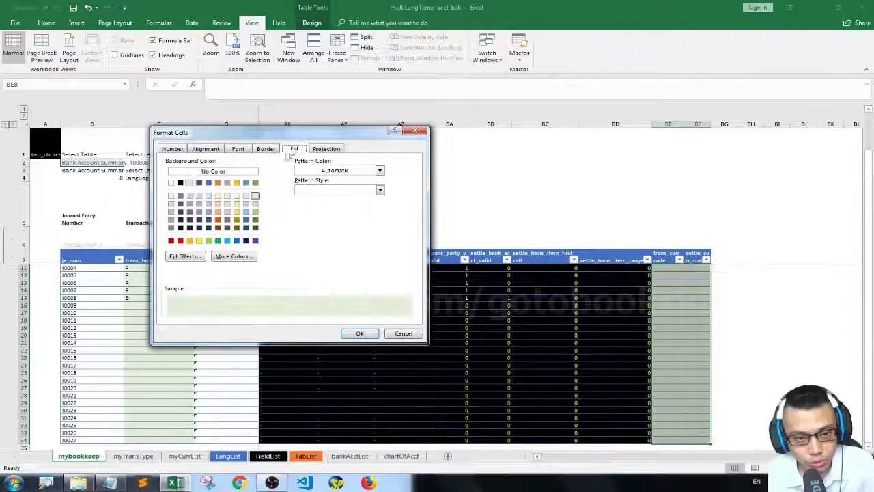
click(180, 183)
click(238, 149)
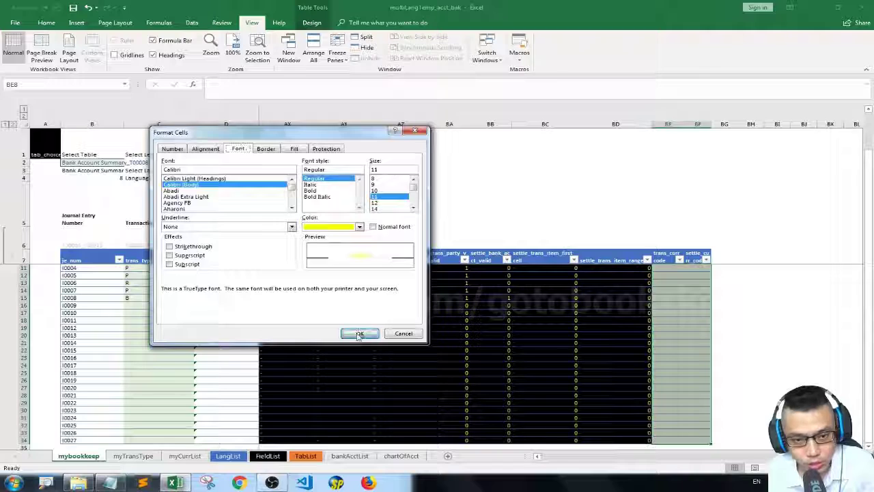
click(358, 333)
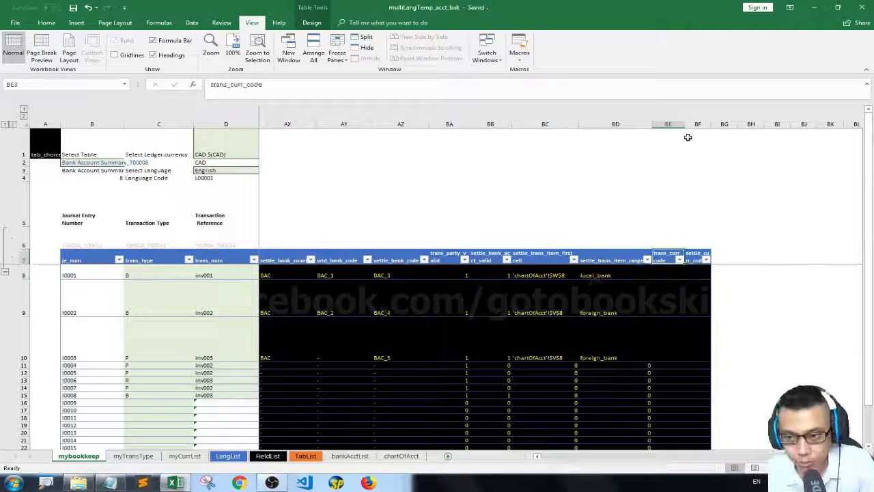
Widen the two new currency code columns and paste the currency lookup formula into the first trans_curr_code cell.
drag(684, 124, 699, 127)
click(665, 272)
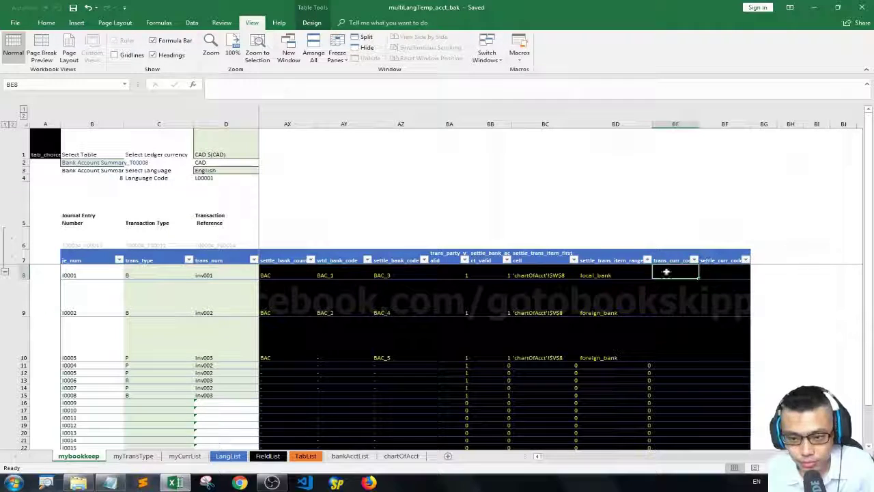
key(ctrl+v)
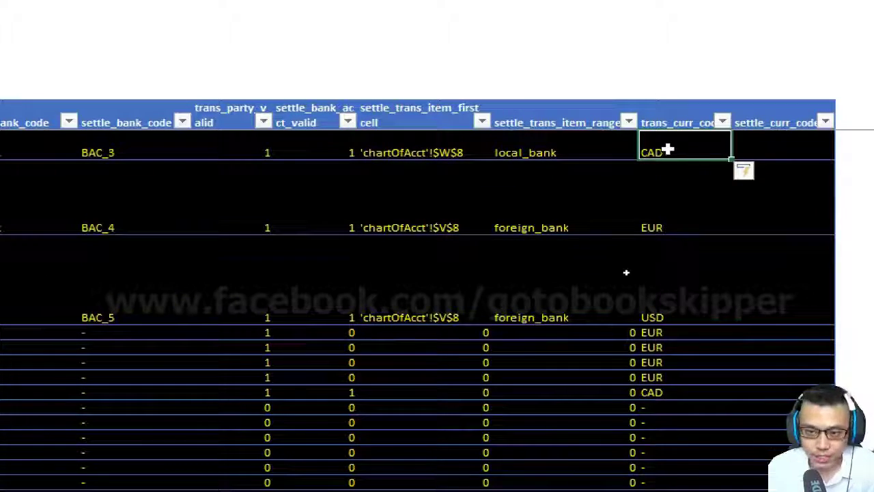
Compare the transaction currencies of the journal entries with their codes in trans_curr_code, following entry I0005 across the table.
key(Home)
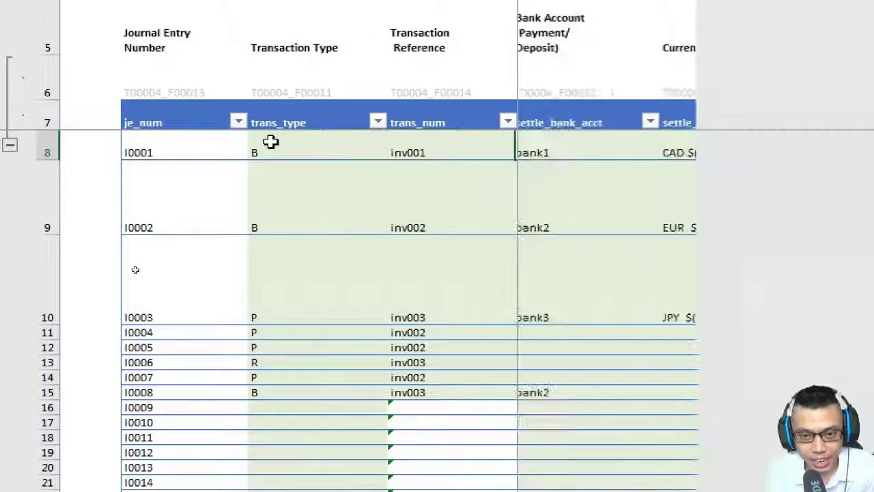
key(Right)
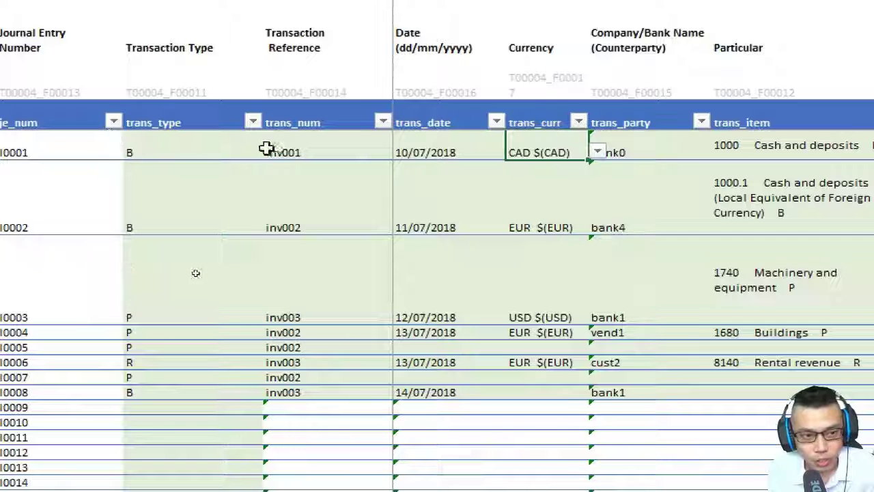
click(565, 346)
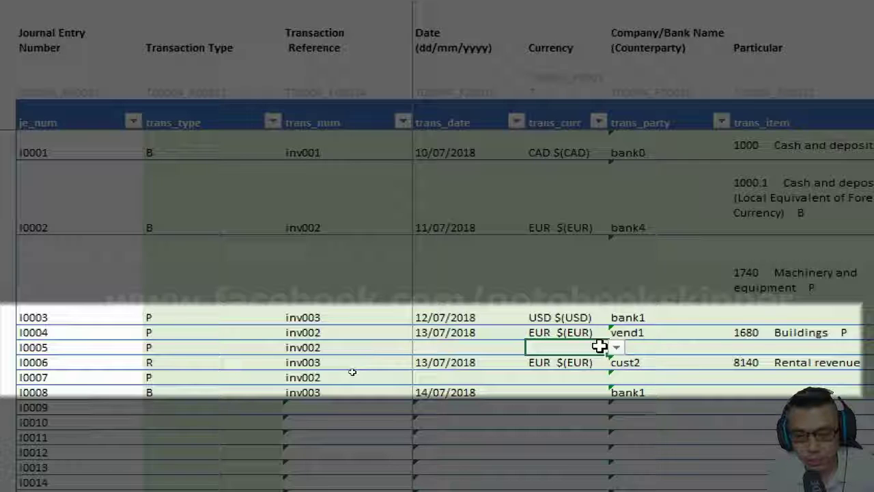
key(Right)
key(Right)
key(Right)
key(Right)
key(Right)
key(Right)
key(Right)
key(Right)
key(Right)
key(Right)
key(Right)
key(Right)
key(Right)
key(Right)
key(Right)
key(Right)
key(Right)
key(Right)
key(Right)
key(Right)
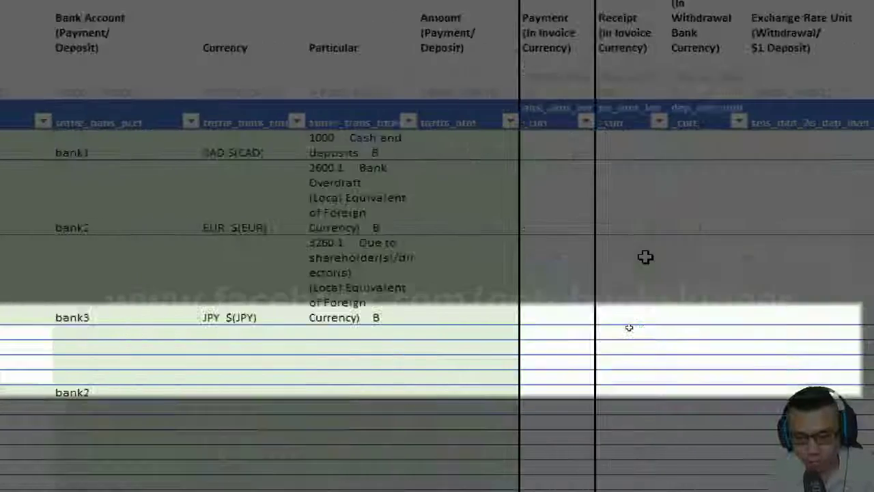
key(Right)
key(Right)
key(Right)
key(Right)
key(Right)
key(Right)
key(Right)
key(Right)
key(Right)
key(Right)
key(Right)
key(ctrl+Left)
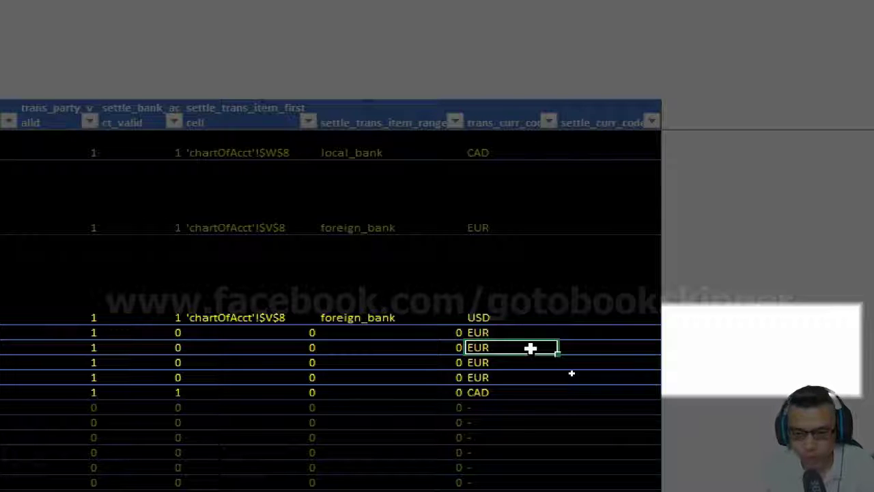
Enlarge the formula bar and examine the type B condition and bank currency lookup in entry I0001's trans_curr_code formula.
key(Up)
key(Up)
key(Up)
key(Up)
key(Up)
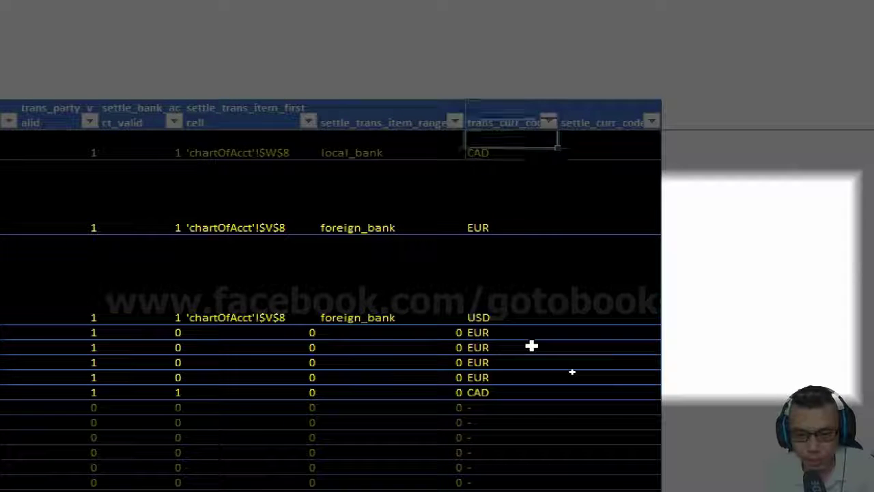
key(Down)
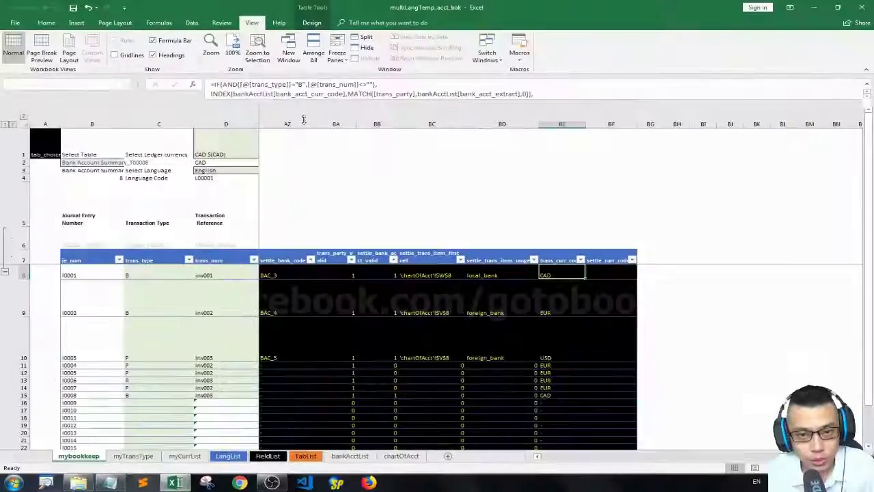
drag(310, 89, 310, 146)
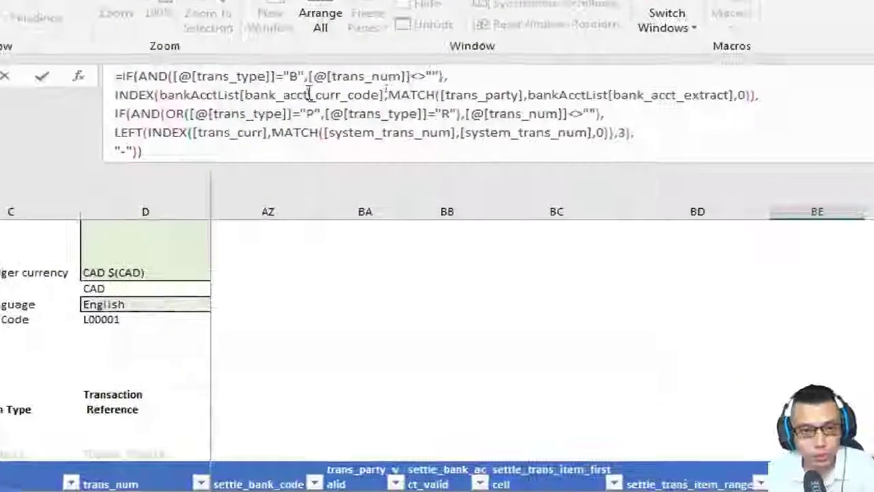
click(376, 84)
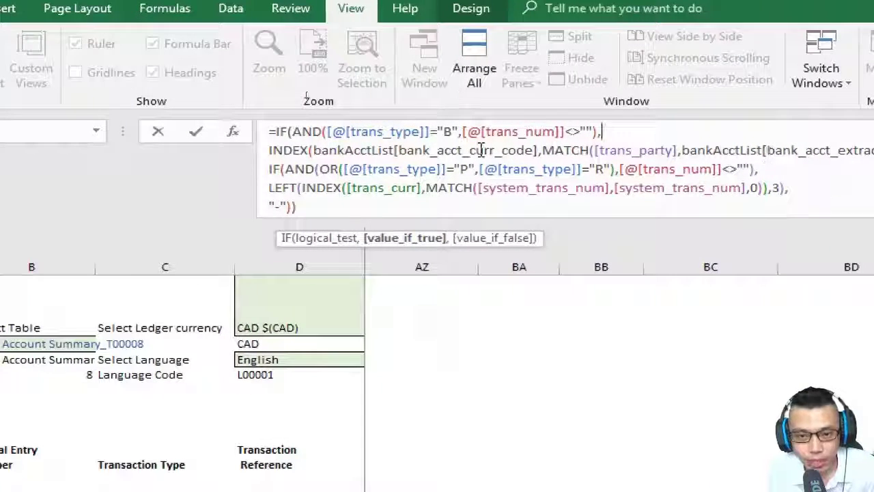
click(554, 150)
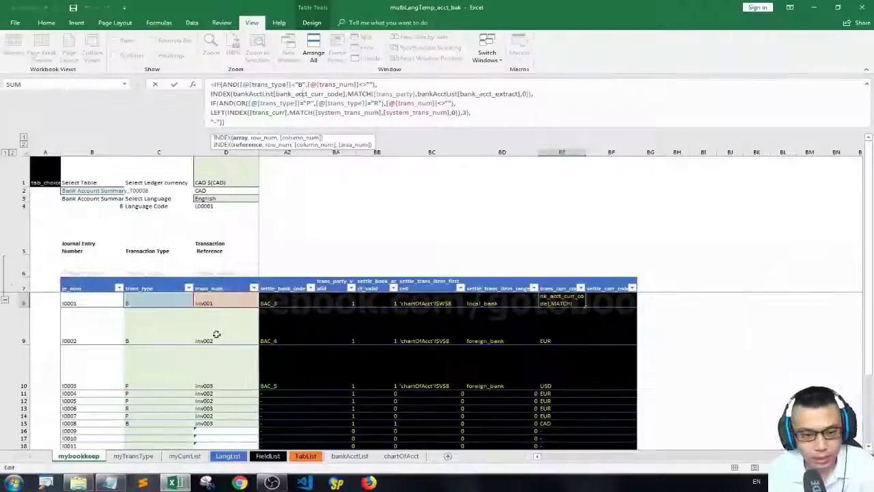
Trace the formula's lookup value back to entry I0001's trans_party cell near the start of the table.
key(Escape)
key(Left)
key(Left)
key(Left)
key(Left)
key(Left)
key(Left)
key(Left)
key(Left)
key(Left)
key(Left)
key(Left)
key(Left)
key(Left)
key(Left)
key(Left)
key(Left)
key(Left)
key(Left)
key(Left)
key(Left)
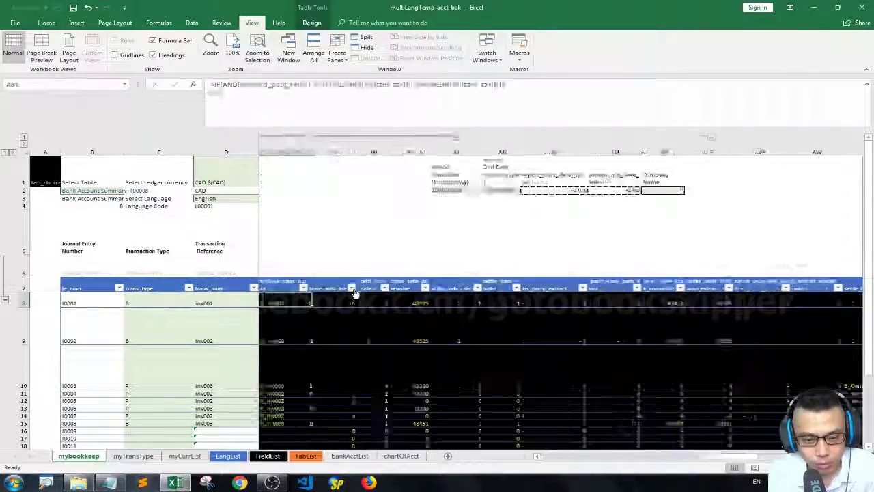
key(Right)
key(Right)
key(Right)
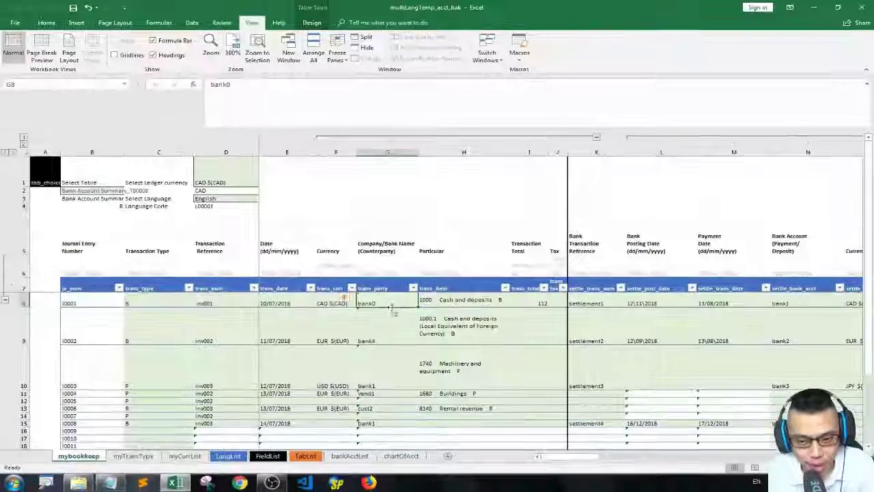
Examine the bank_acct_extract and bank_acct_curr_code columns on the bankAcctList sheet for the first bank account.
click(350, 455)
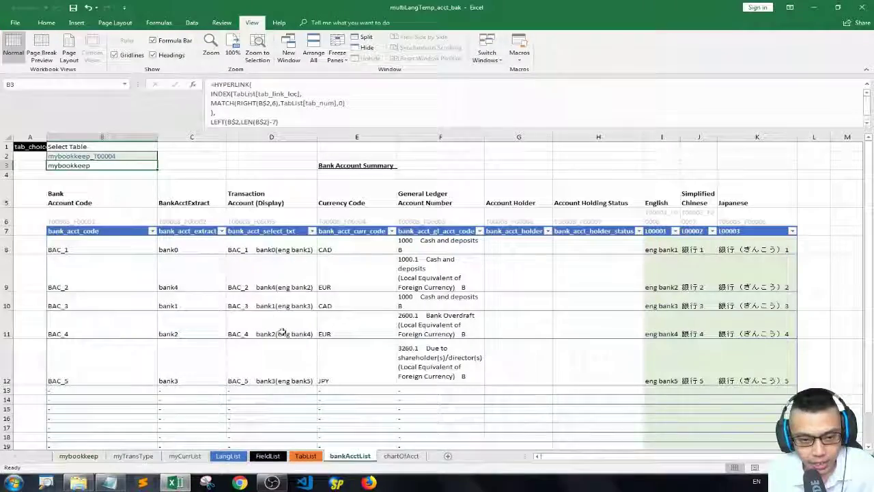
click(186, 252)
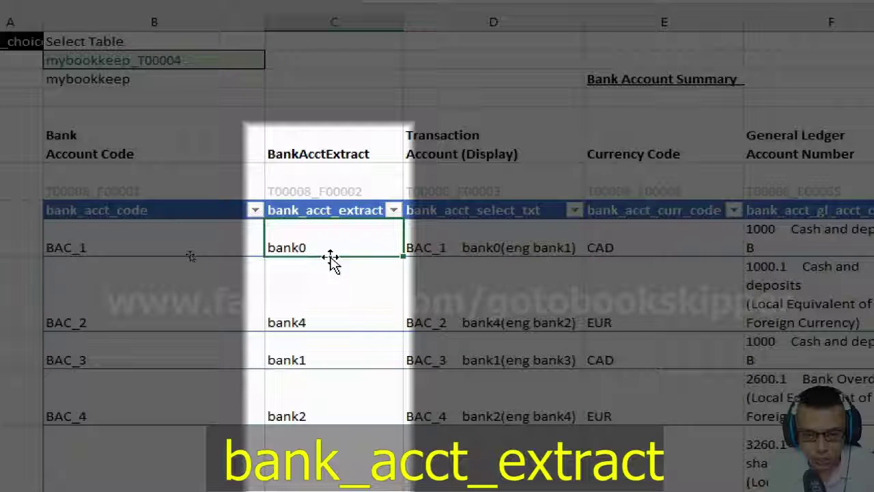
click(680, 240)
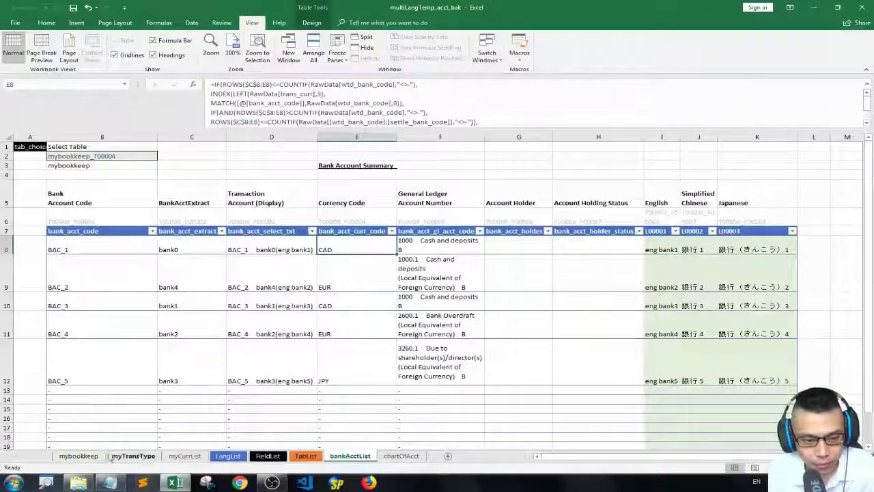
Return to the mybookkeep sheet and review the bankAcctList INDEX/MATCH line of the first trans_curr_code formula.
click(78, 455)
key(Up)
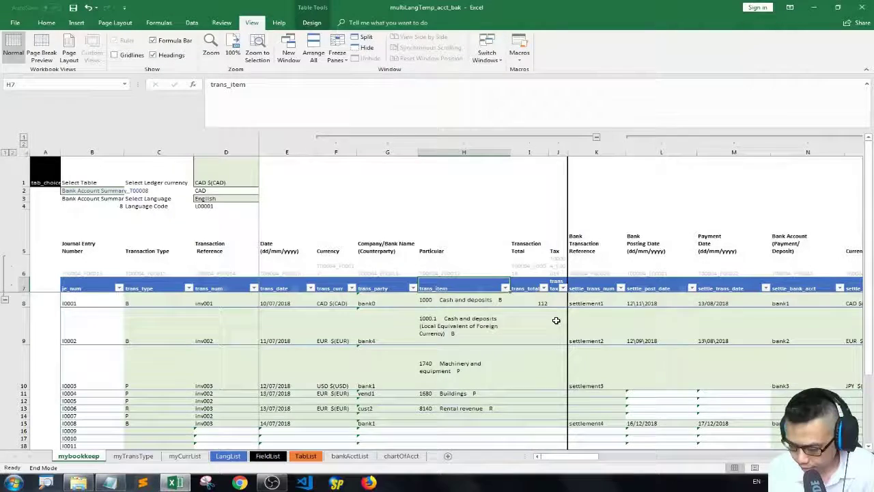
key(ctrl+Right)
key(Down)
key(Left)
click(534, 94)
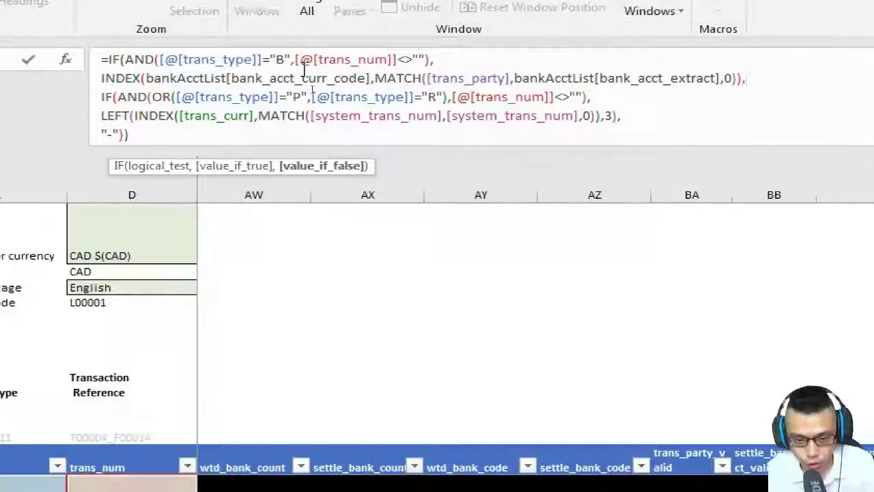
key(Escape)
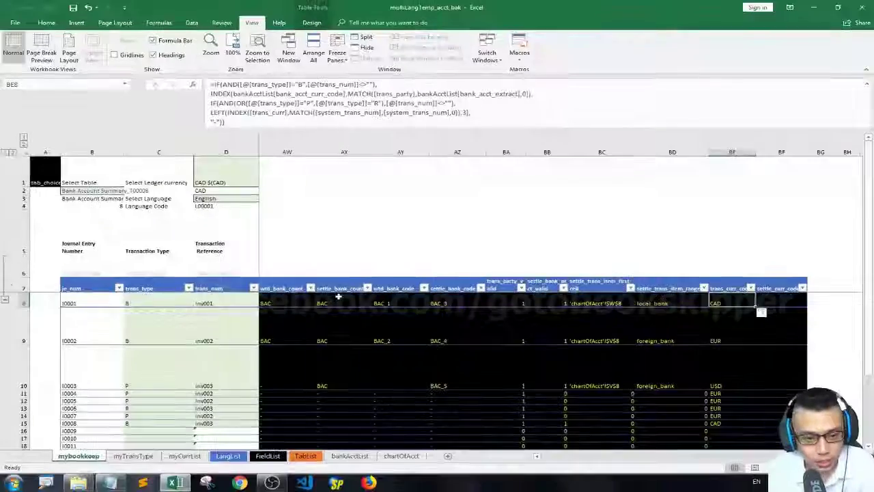
Review the transaction type, date, currency and counterparty columns of the journal entries, starting from entry I0001.
click(311, 301)
key(Left)
key(Left)
key(Left)
key(Left)
key(Left)
key(Left)
key(Left)
key(Left)
key(Left)
key(Left)
key(Left)
key(Left)
key(Left)
key(Left)
key(Left)
key(Left)
key(Left)
key(Left)
key(Left)
key(Left)
key(Right)
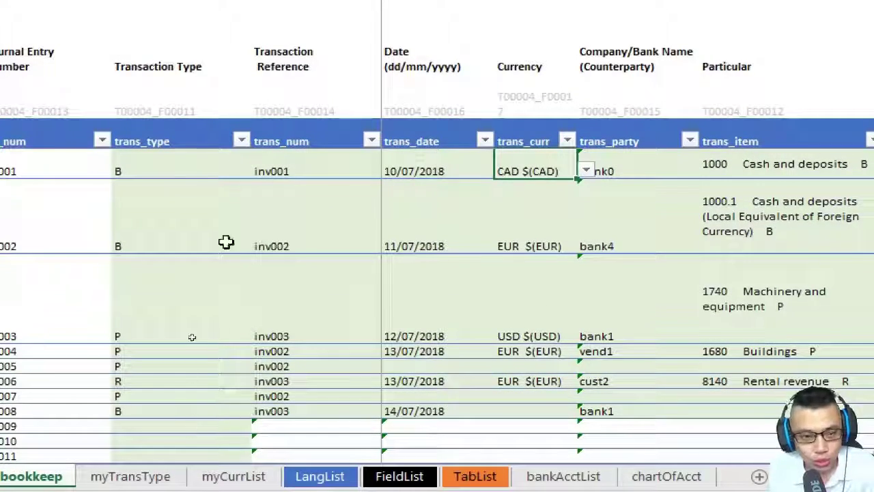
key(Left)
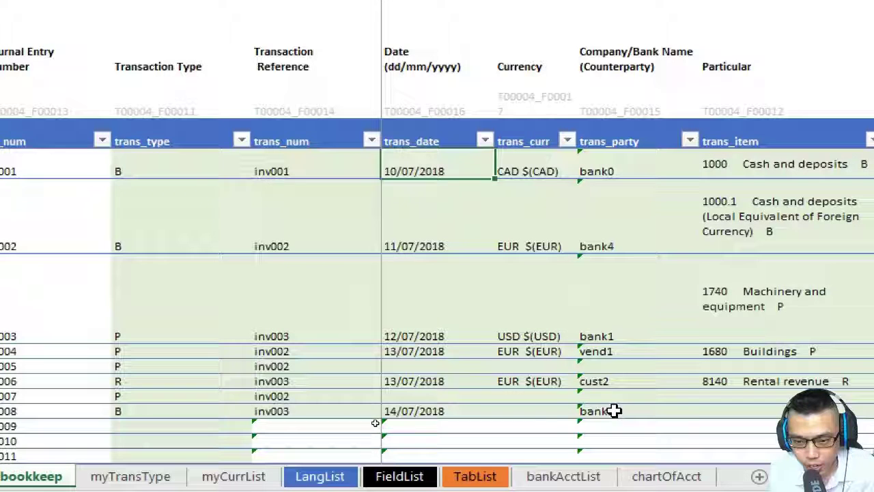
Change the counterparty in trans_party for entry I0008 to bank0.
click(614, 410)
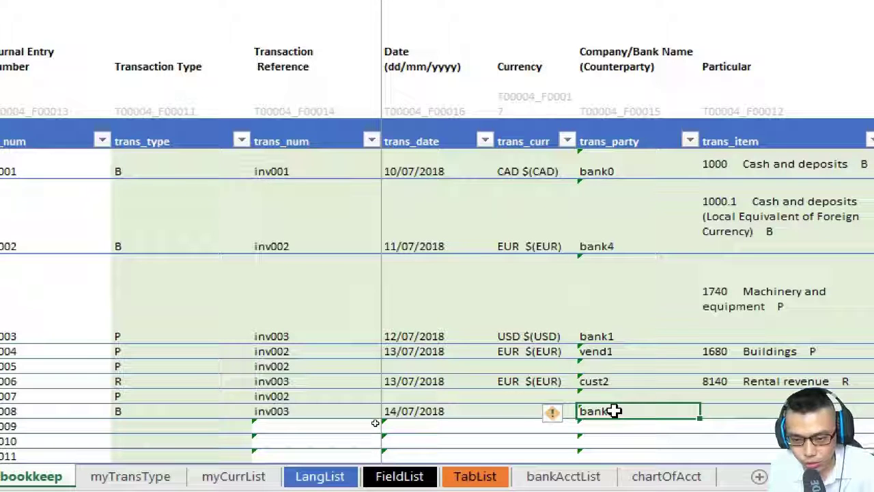
key(Escape)
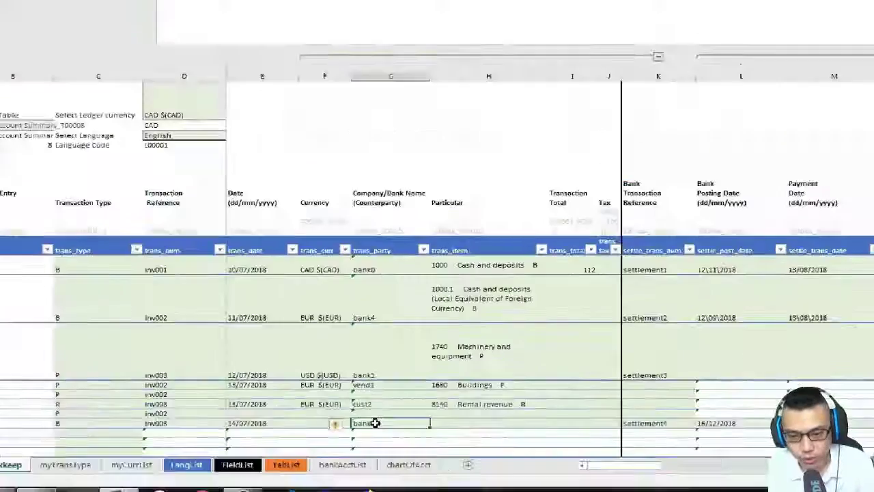
scroll(615, 410, down, 3)
scroll(528, 389, up, 3)
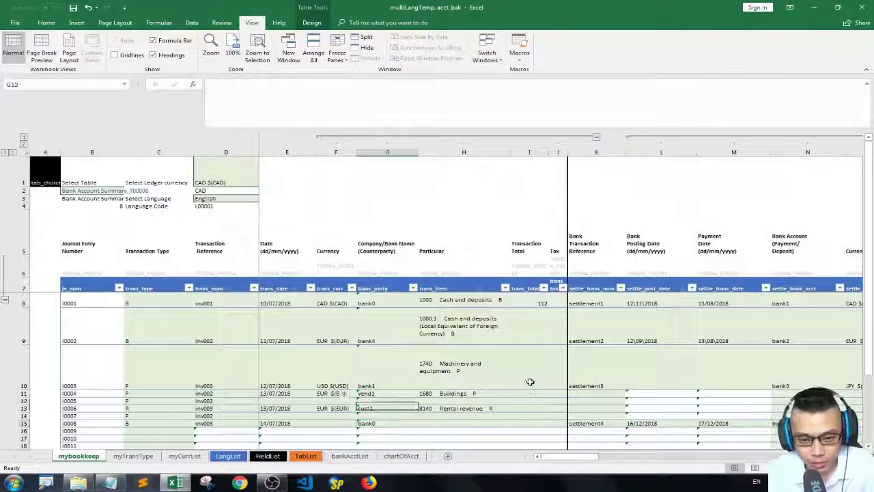
Follow entry I0008's row across the table to compare its trans_curr_code with its trans_curr cell.
click(161, 423)
click(24, 424)
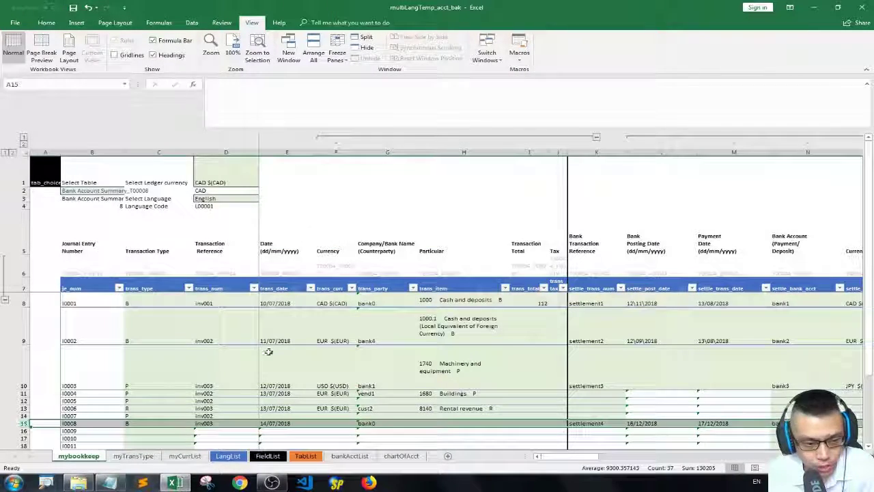
key(ctrl+Right)
key(ctrl+Right)
key(ctrl+Right)
key(ctrl+Right)
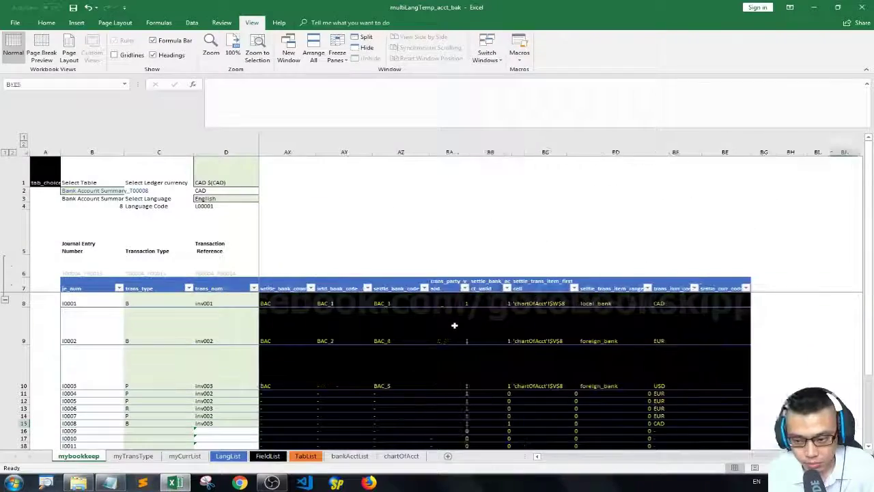
key(Left)
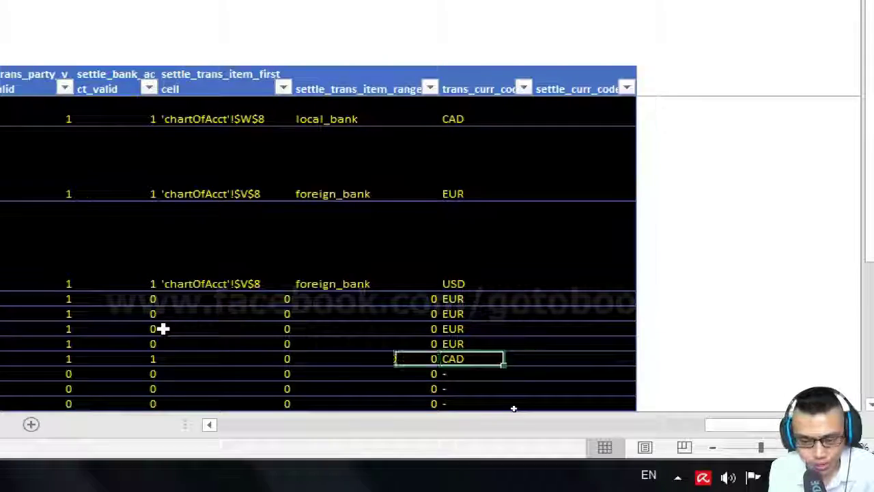
scroll(163, 328, left, 10)
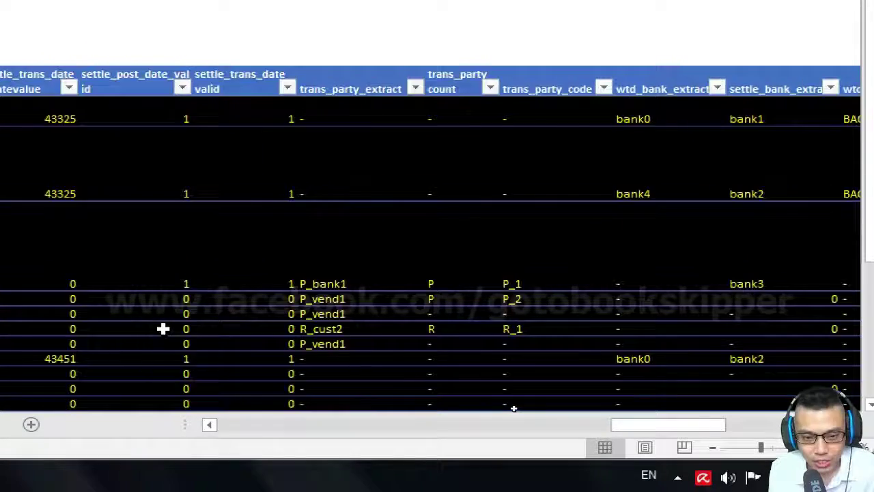
scroll(162, 328, left, 15)
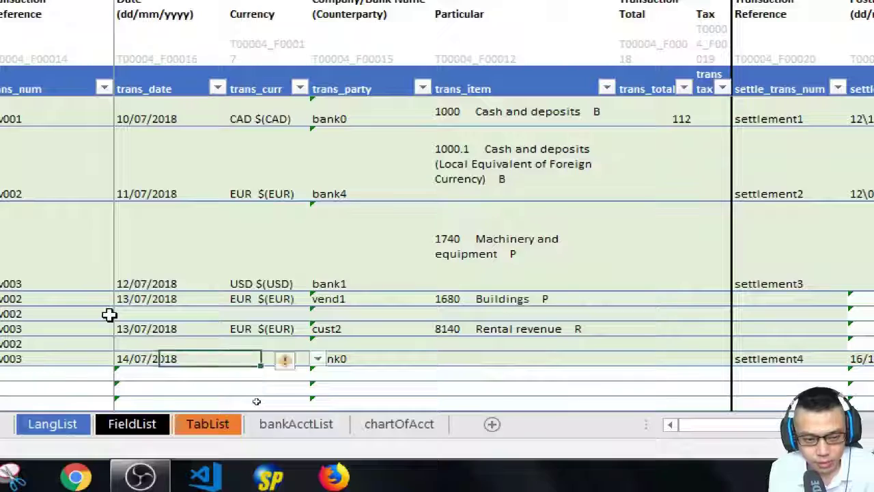
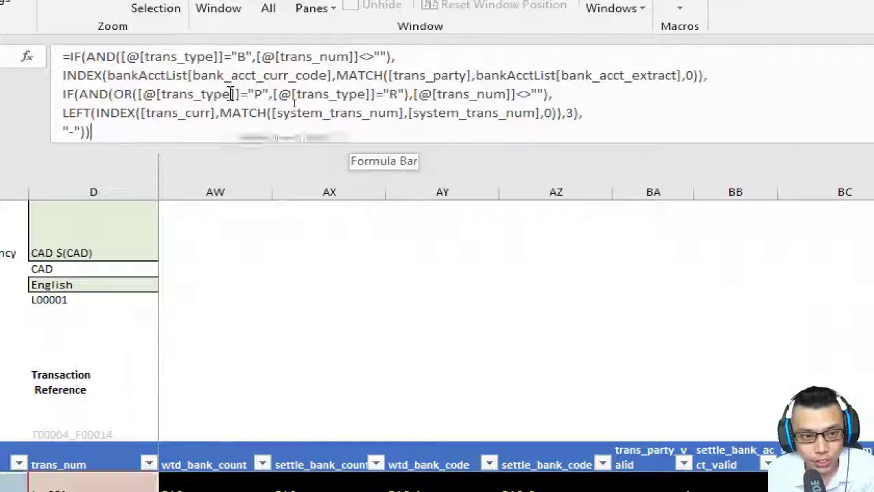
Examine the type P or R condition and the trans_curr lookup in entry I0001's trans_curr_code formula, leaving it unedited.
click(295, 101)
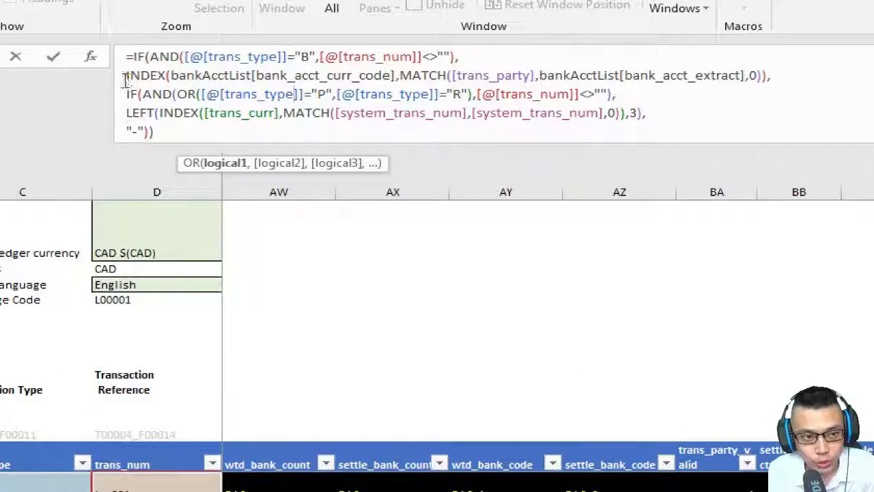
drag(125, 88, 118, 55)
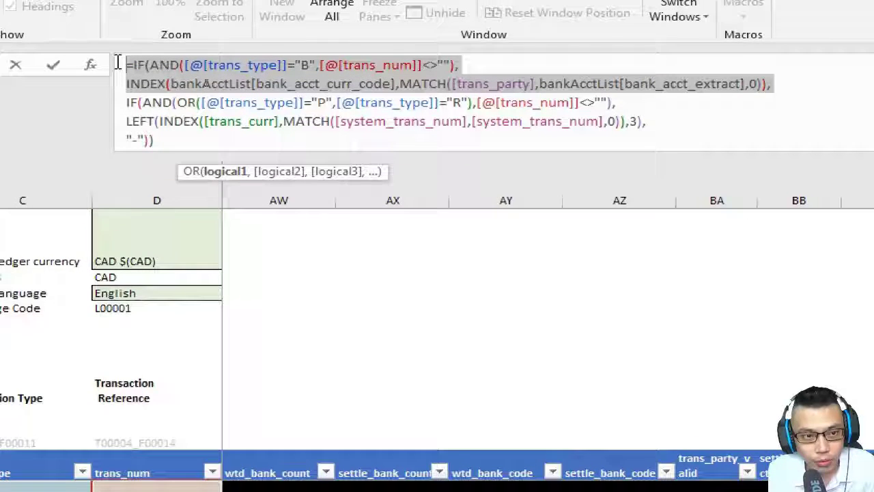
click(127, 103)
drag(126, 103, 675, 106)
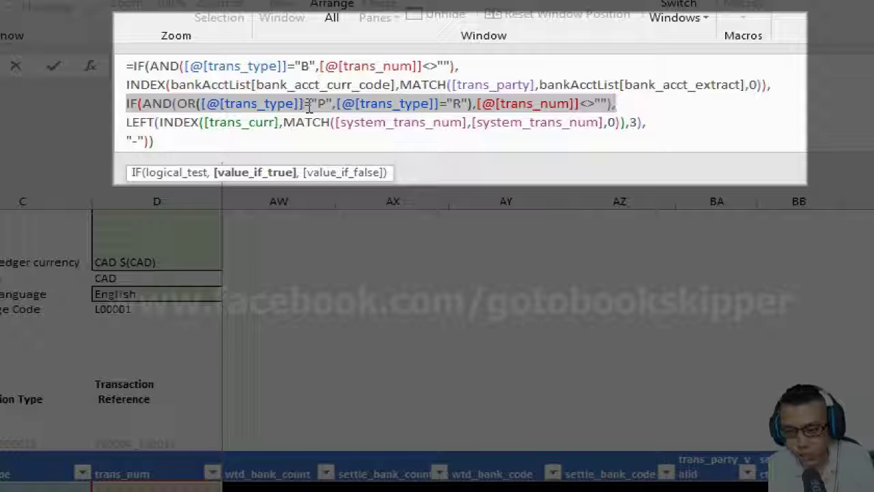
click(187, 103)
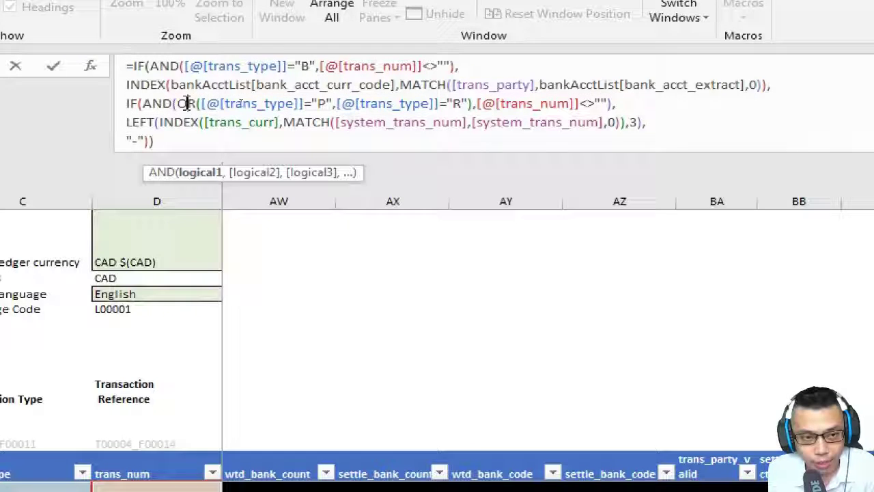
drag(173, 103, 425, 122)
drag(472, 103, 173, 109)
click(471, 103)
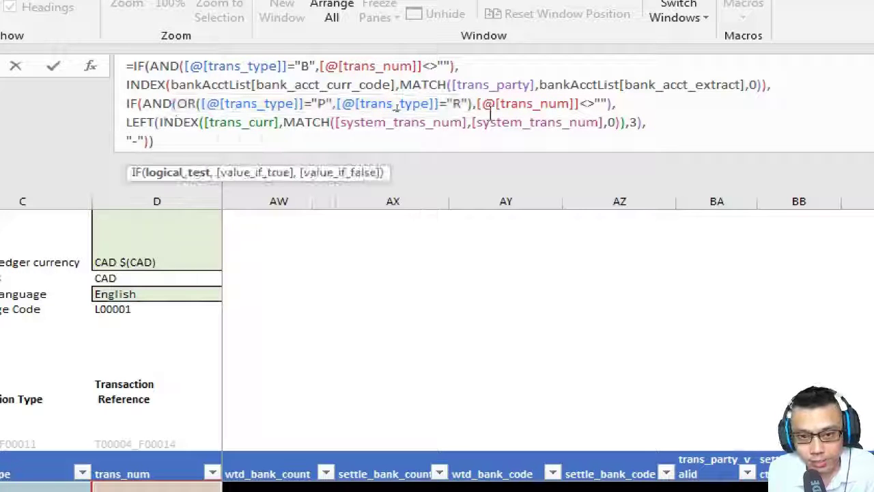
drag(479, 103, 587, 122)
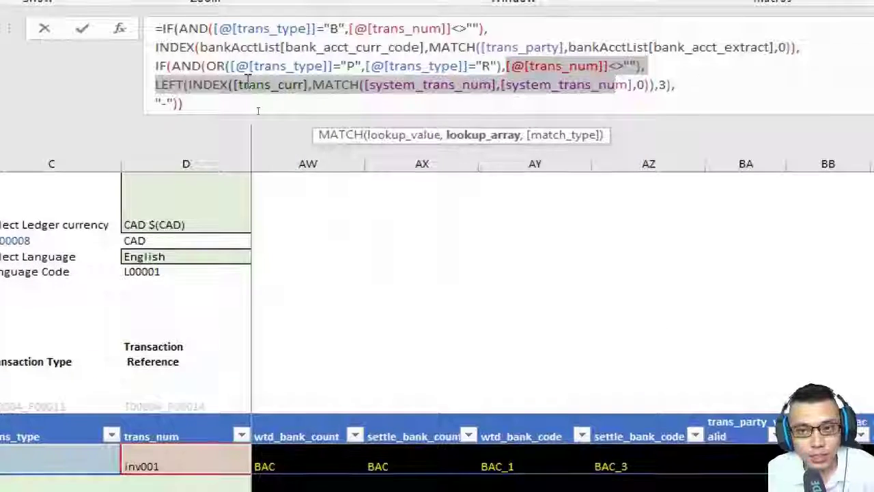
click(306, 94)
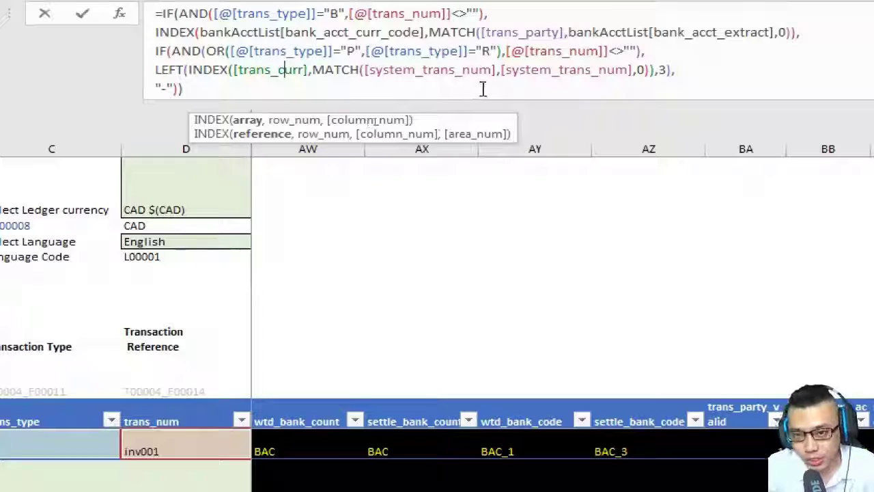
key(Escape)
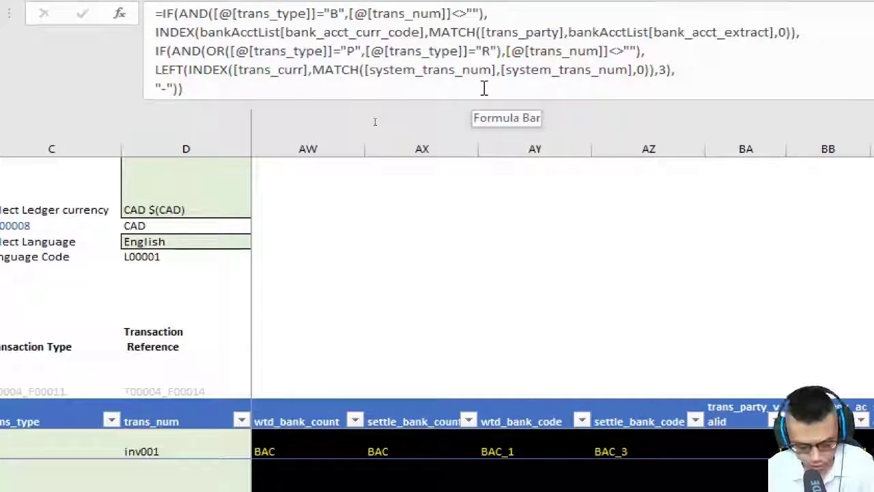
Examine the trans_curr column and the settlement columns up to settle_bank_curr along entry I0001.
key(Home)
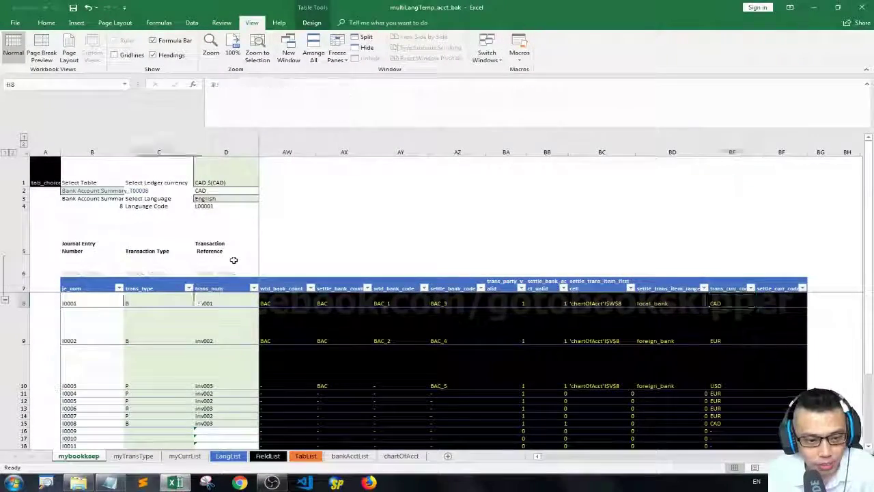
key(Right)
key(Right)
key(Left)
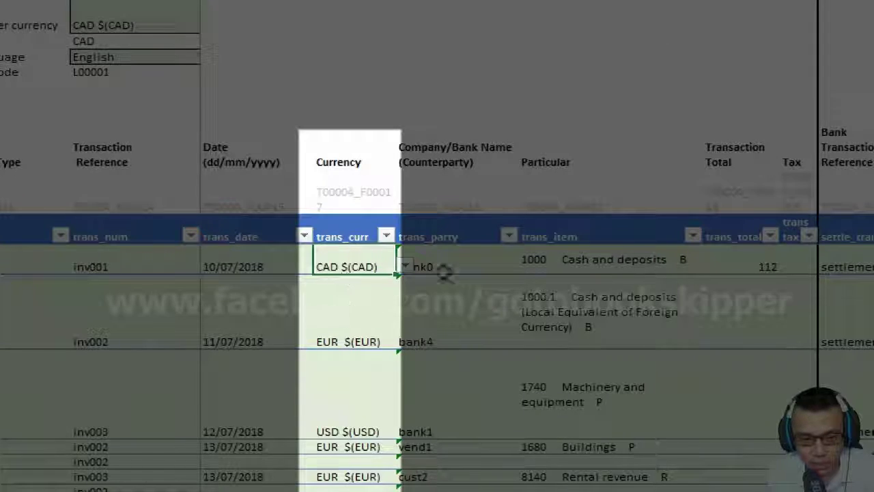
scroll(764, 273, right, 1)
key(Right)
key(Right)
key(Right)
key(Right)
scroll(765, 273, right, 1)
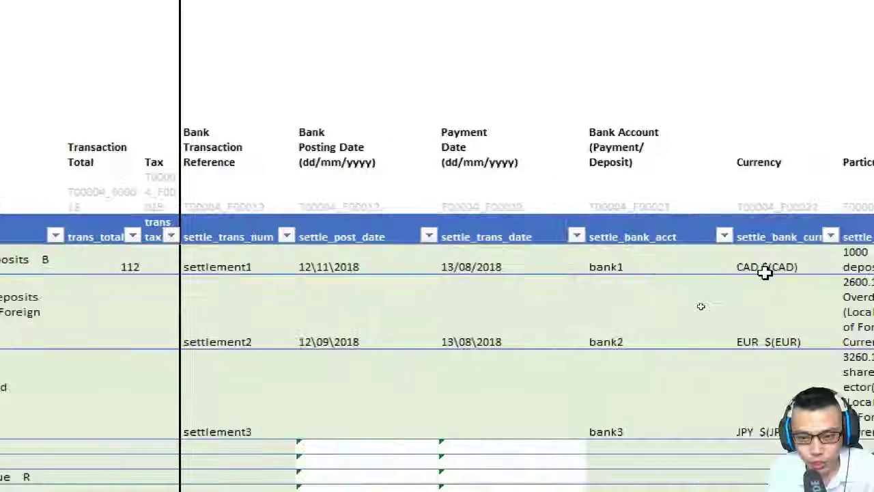
Return along entry I0001's row to trans_curr_code and examine the MATCH on system_trans_num inside its formula.
key(Right)
key(Right)
key(Right)
key(Right)
key(Right)
key(Right)
key(Right)
key(Right)
key(Right)
key(Right)
key(Right)
key(Right)
key(Right)
key(Right)
key(Right)
key(Right)
key(Right)
key(Right)
key(Right)
key(Right)
key(Left)
key(Left)
key(Left)
key(Left)
key(Left)
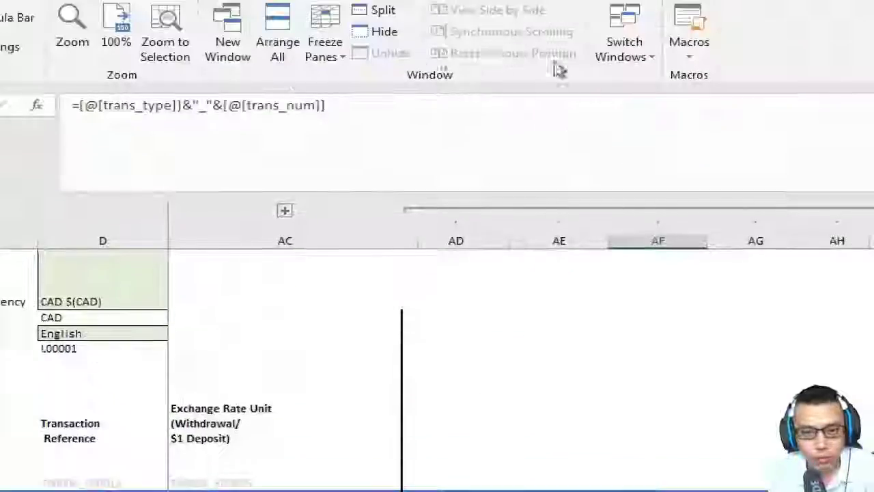
click(366, 145)
scroll(689, 292, right, 7)
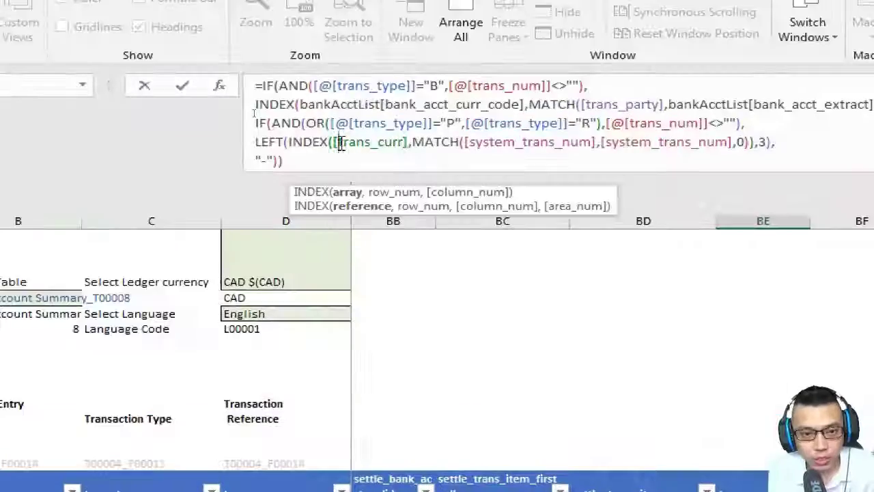
key(Left)
key(Left)
key(Left)
key(Left)
key(Left)
key(Left)
drag(749, 142, 450, 142)
key(ctrl+shift+Left)
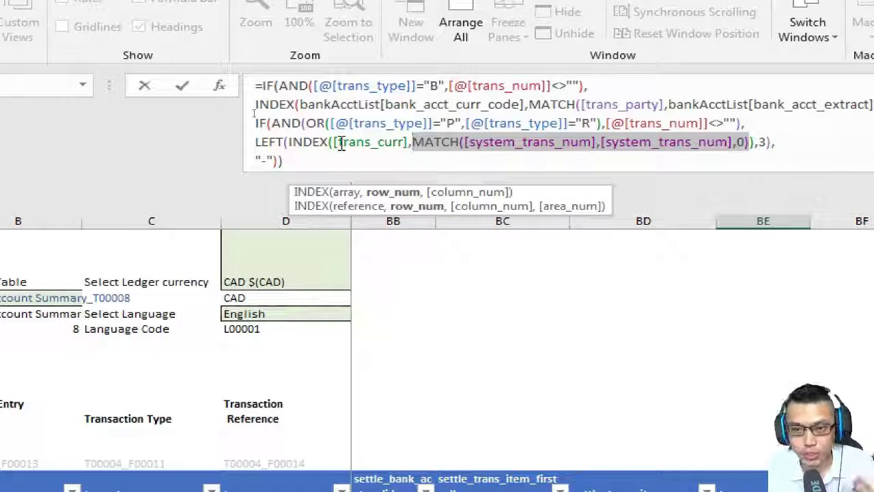
Examine the INDEX on trans_curr and the LEFT function wrapped around it in entry I0001's trans_curr_code formula.
key(Left)
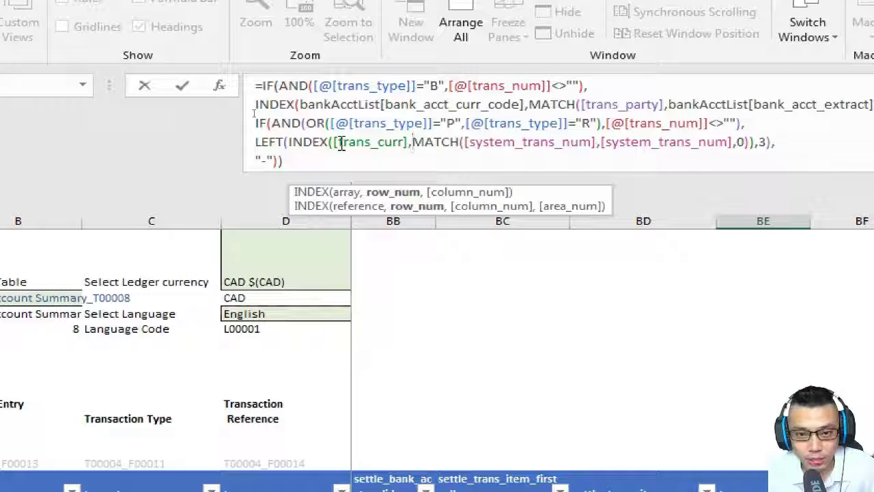
key(Left)
key(shift+Left)
key(shift+Left)
key(shift+Left)
key(shift+Left)
key(shift+Left)
key(shift+Left)
key(shift+Left)
key(shift+Left)
key(shift+Left)
key(shift+Left)
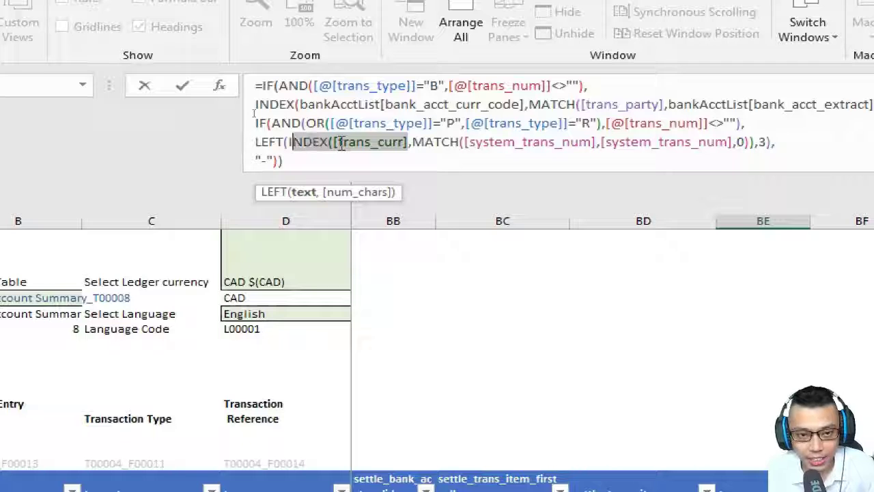
key(Left)
key(shift+Left)
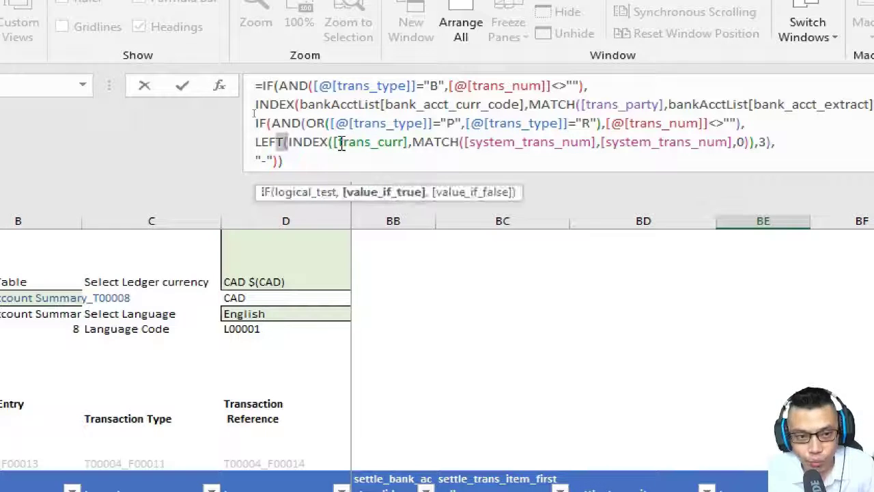
key(shift+Left)
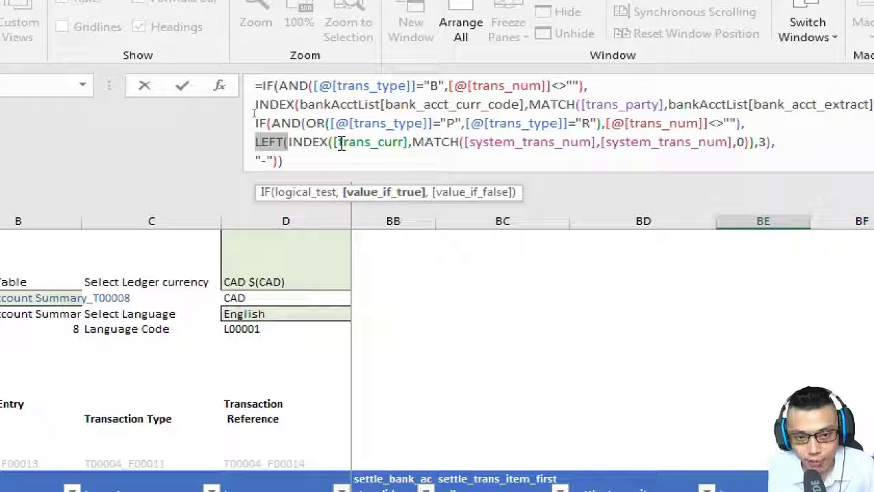
Examine the LEFT function's three-character argument and compare it with the trans_curr cells of entries I0001 to I0003.
key(End)
key(Left)
key(Left)
key(shift+Left)
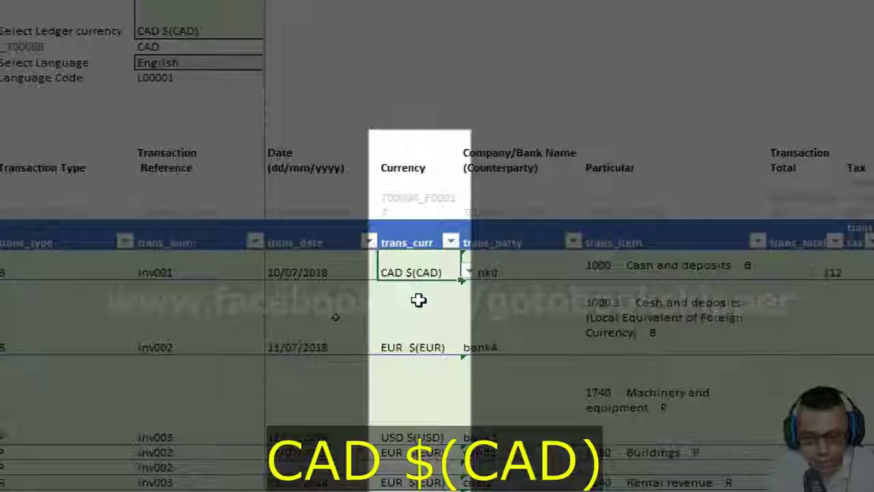
click(415, 318)
click(404, 409)
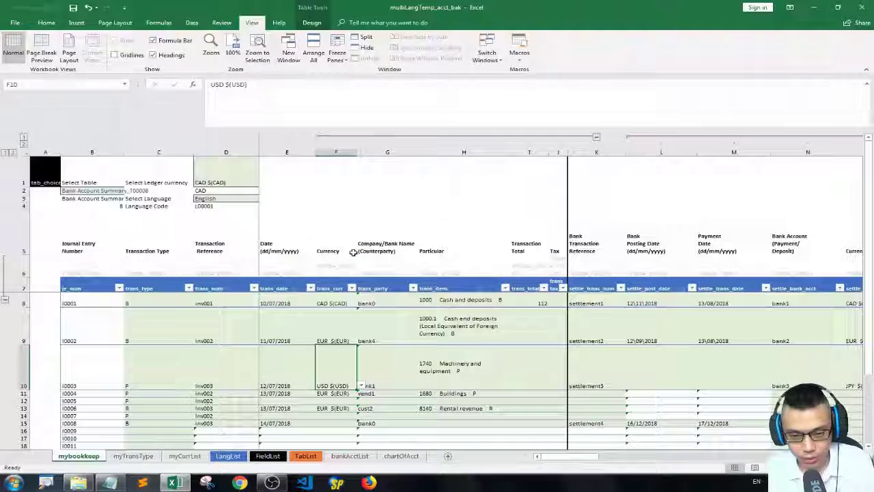
Fill the settle_curr_code column with =IF(AND([@[trans_type]]<>"",[@[settle_trans_num]]<>""),INDEX(bankAcctList[bank_acct_curr_code],MATCH([settle_bank_extract],bankAcctList[bank_acct_extract],0)),"-").
click(728, 155)
key(Down)
key(Down)
key(Right)
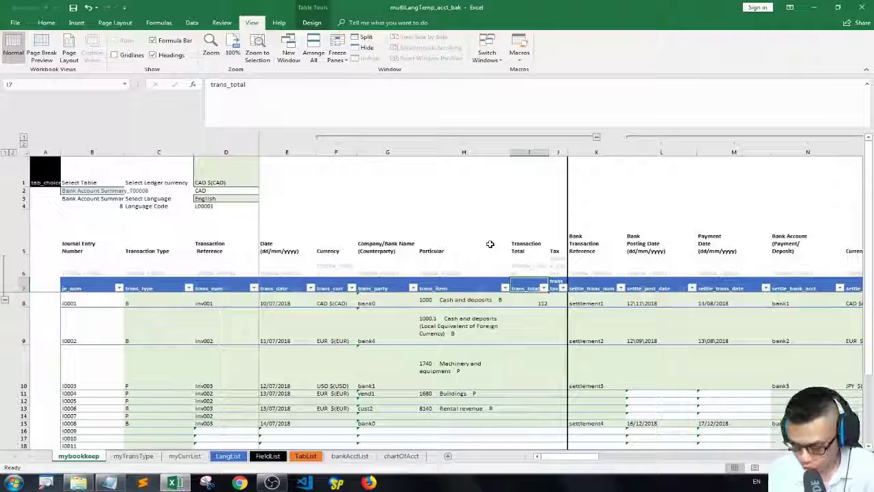
key(ctrl+Right)
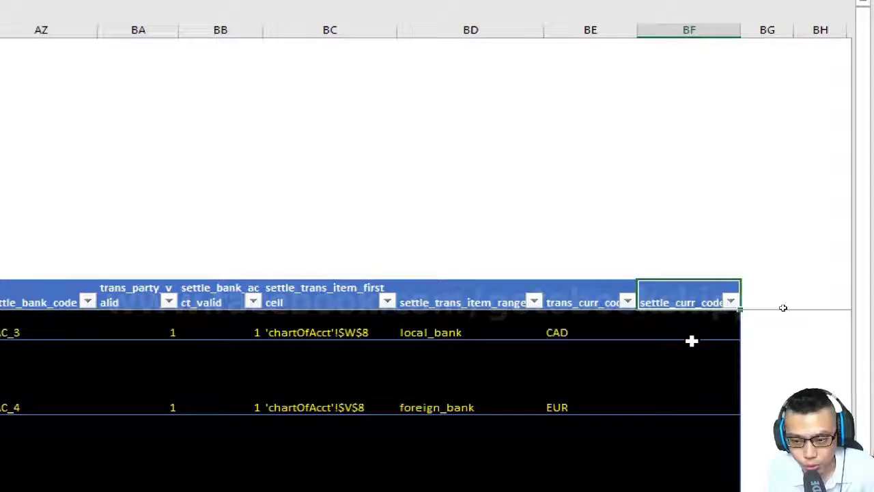
click(691, 340)
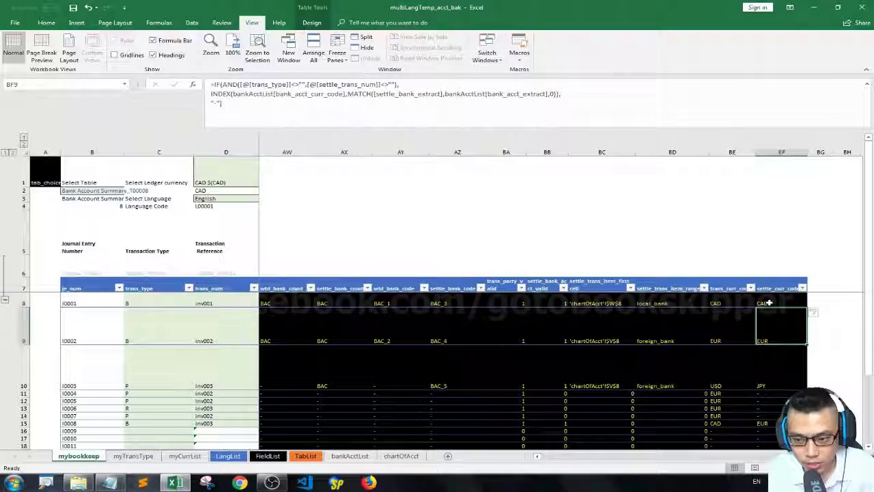
Examine the trans_type and settle_trans_num condition and the bank_acct_curr_code lookup in entry I0001's settle_curr_code formula, leaving it unedited.
click(768, 302)
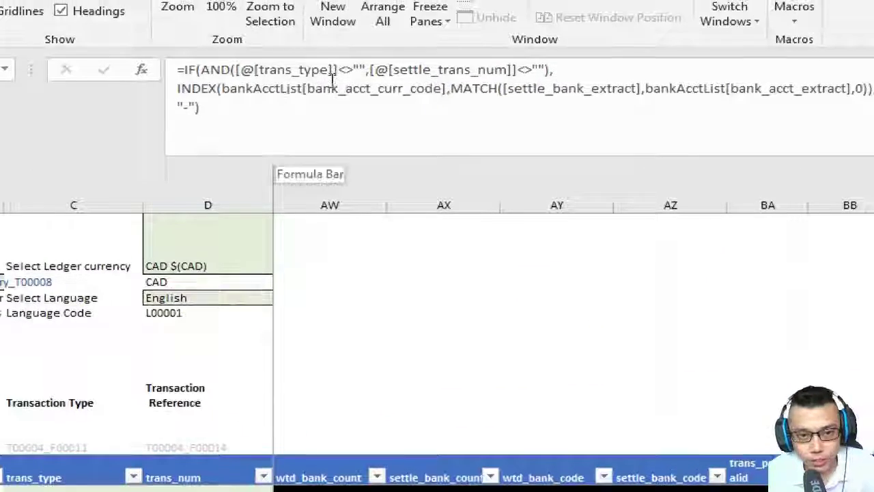
click(332, 79)
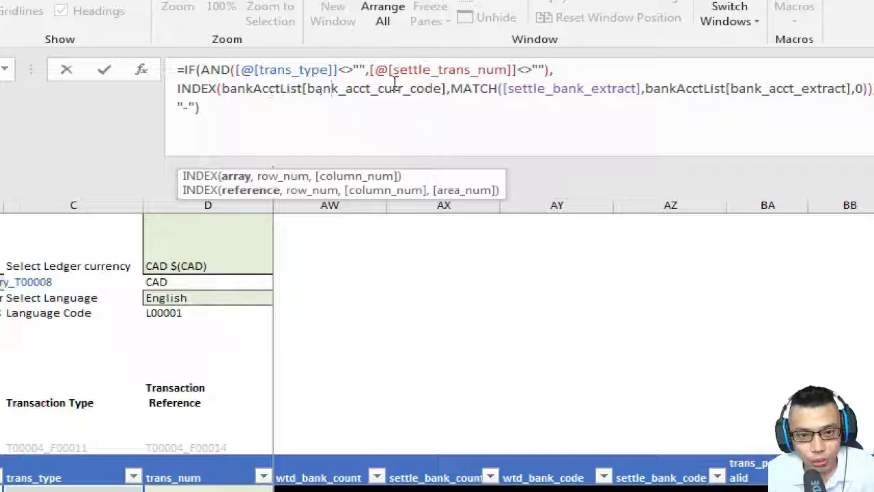
drag(445, 89, 287, 88)
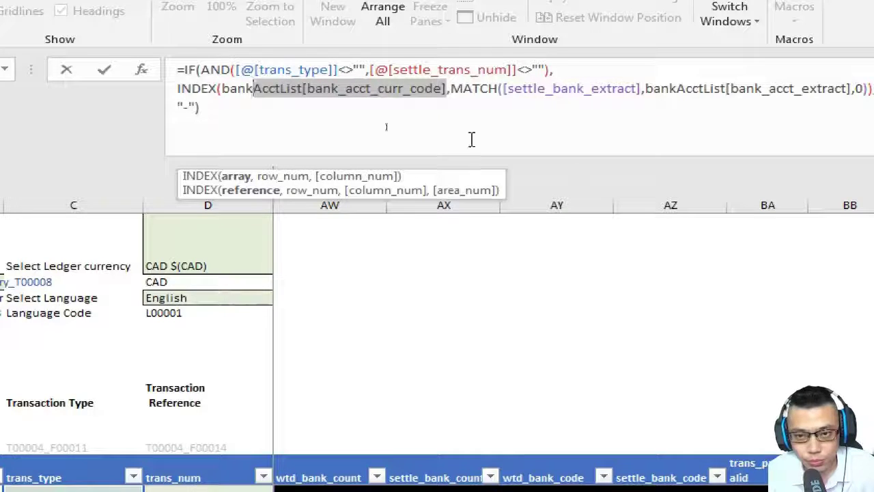
drag(192, 94, 343, 97)
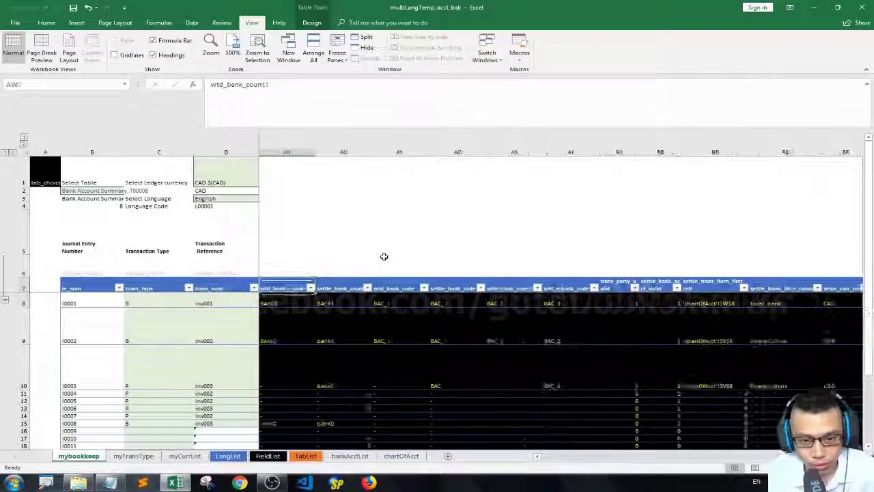
Locate entry I0001's settle_bank_extract cell, the lookup value used by the settle_curr_code formula.
key(Down)
key(Left)
key(Left)
key(Left)
key(Left)
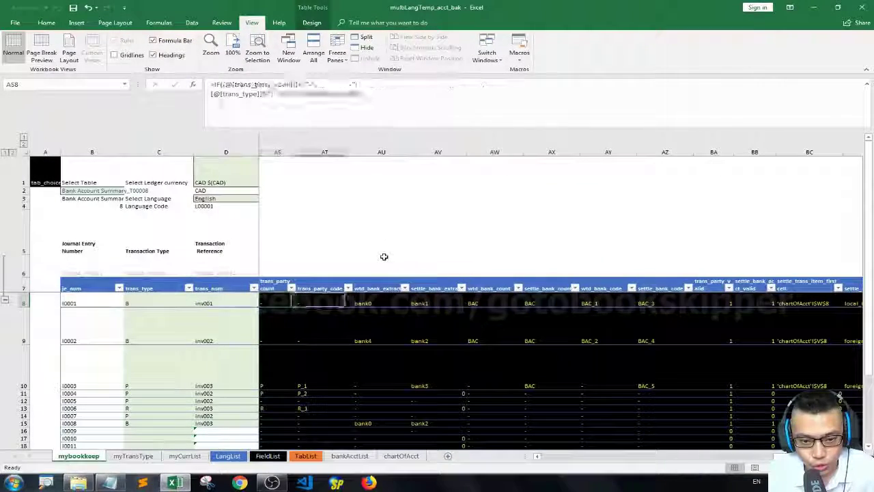
key(Right)
key(Right)
key(Right)
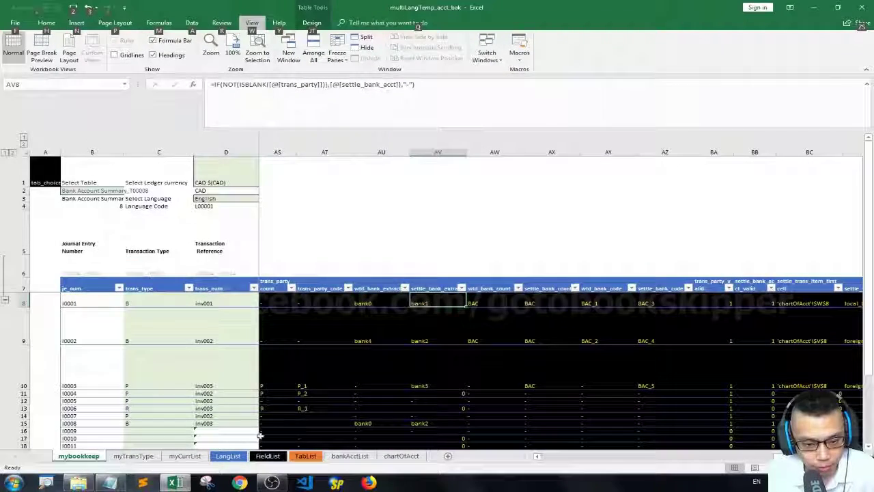
Compare the bank_acct_extract and bank_acct_curr_code columns on the bankAcctList sheet.
click(340, 459)
key(Left)
key(Left)
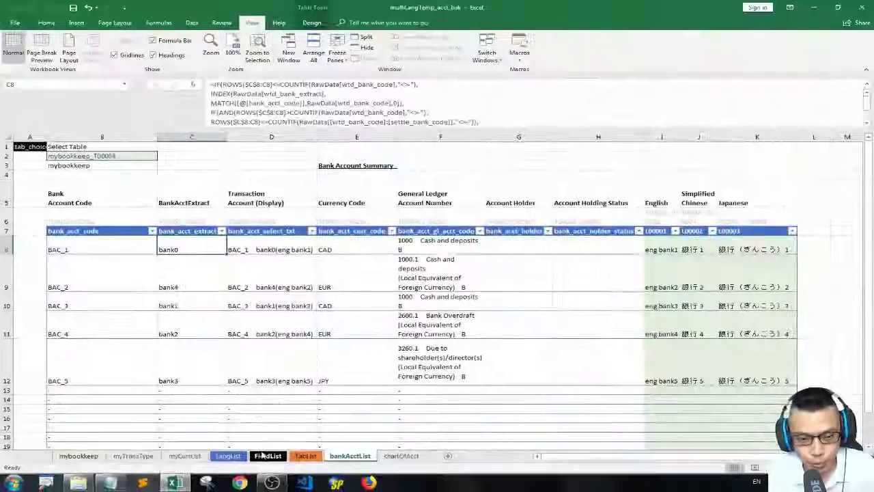
key(Right)
key(Right)
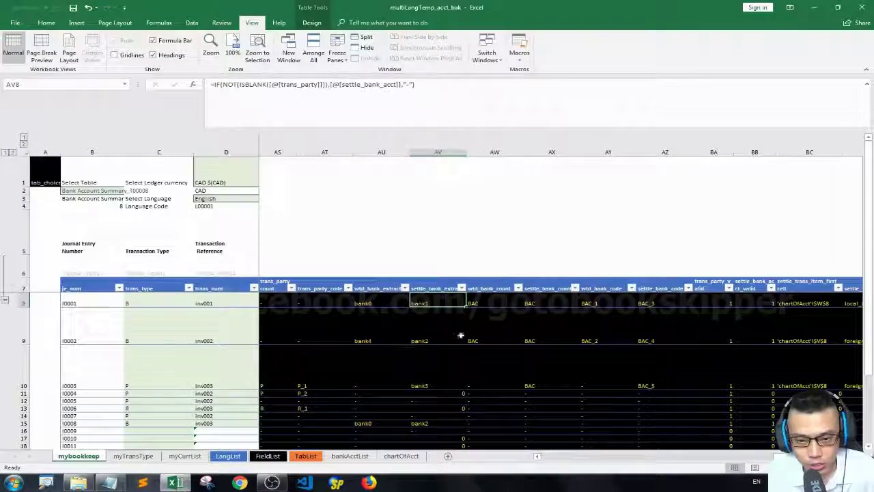
Recheck entry I0001's settle_curr_code formula on the mybookkeep sheet without editing it, and save the workbook.
key(Right)
key(Right)
key(Right)
key(Right)
key(Right)
key(Right)
key(Right)
key(Right)
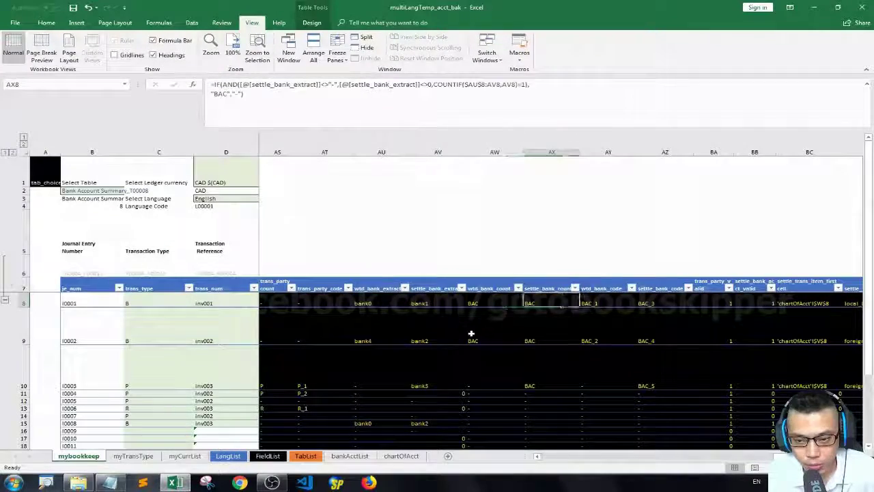
click(317, 109)
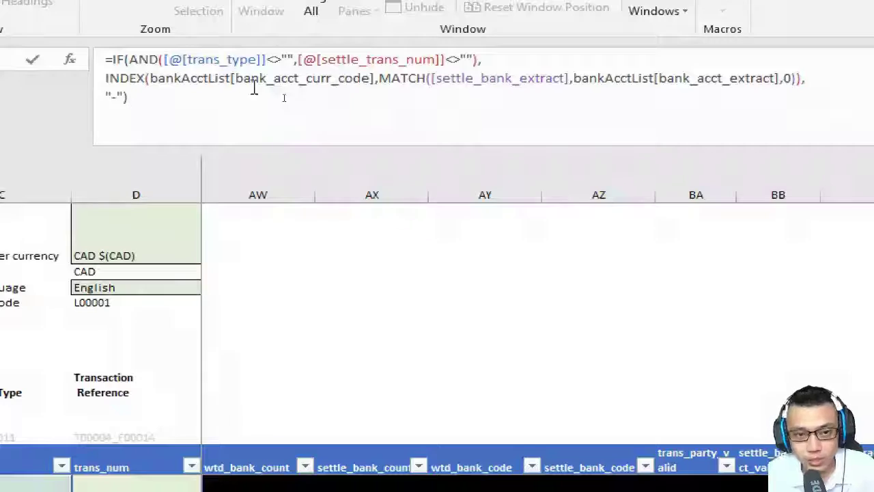
key(Escape)
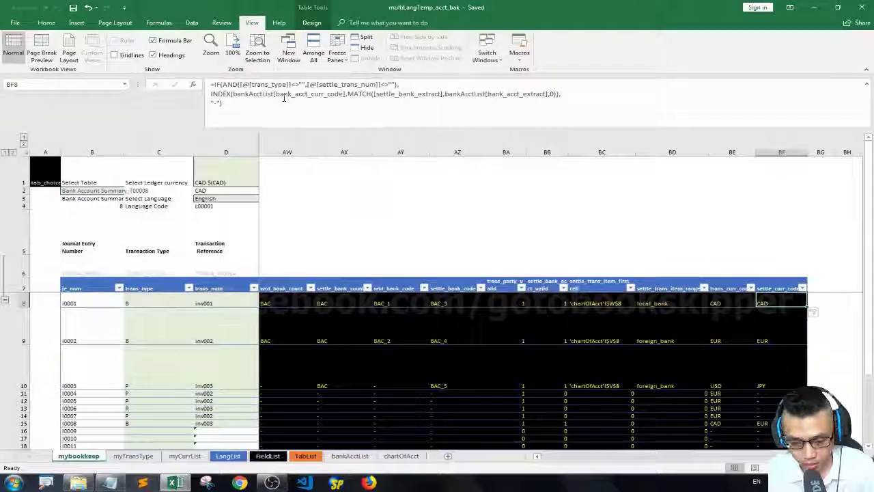